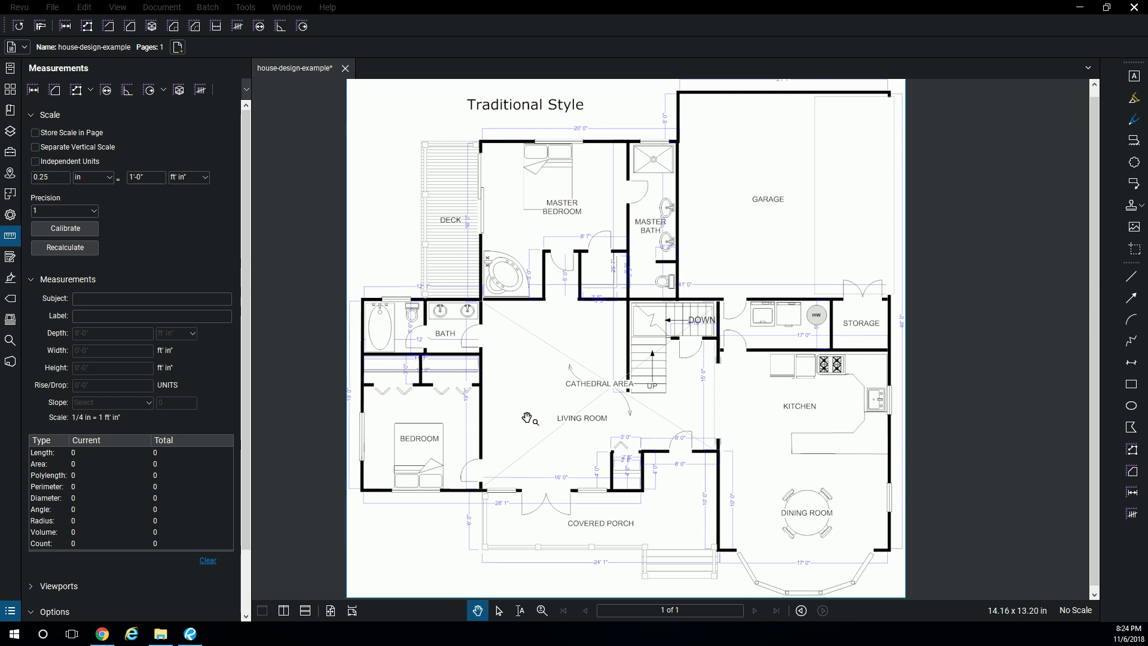
# Step: Scroll the house-design-example floor plan with its 0.25 in = 1'0" scale shown
pyautogui.scroll(5, 598, 203)
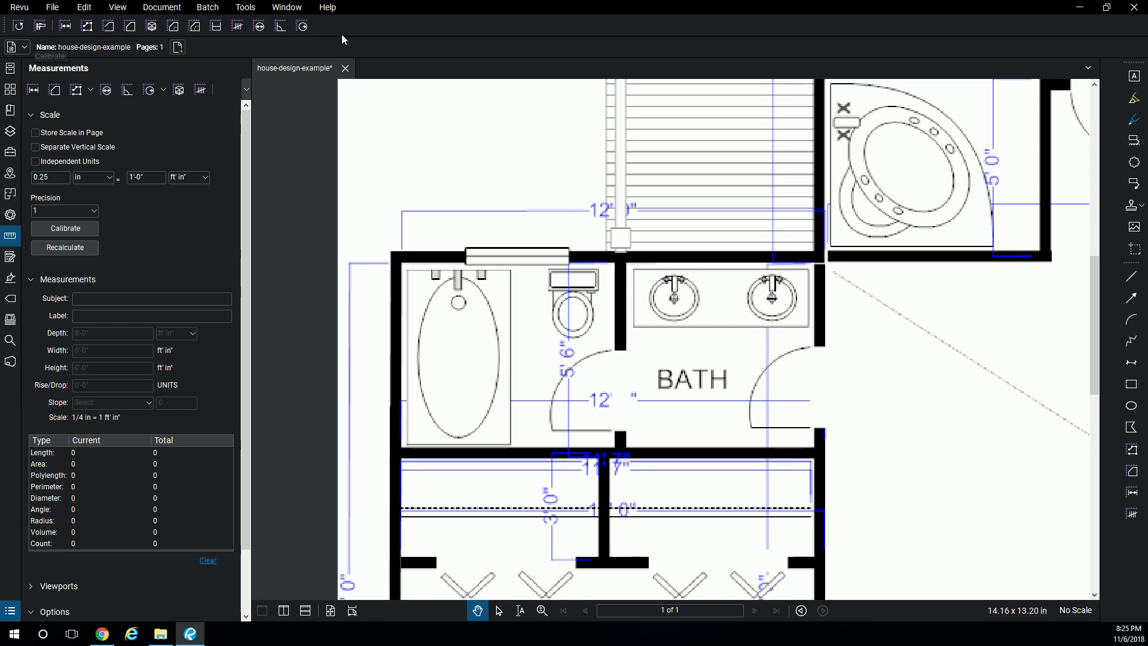
# Step: Resize the Revu window so it fills the whole screen
pyautogui.click(245, 7)
pyautogui.moveTo(287, 7)
pyautogui.moveTo(246, 8)
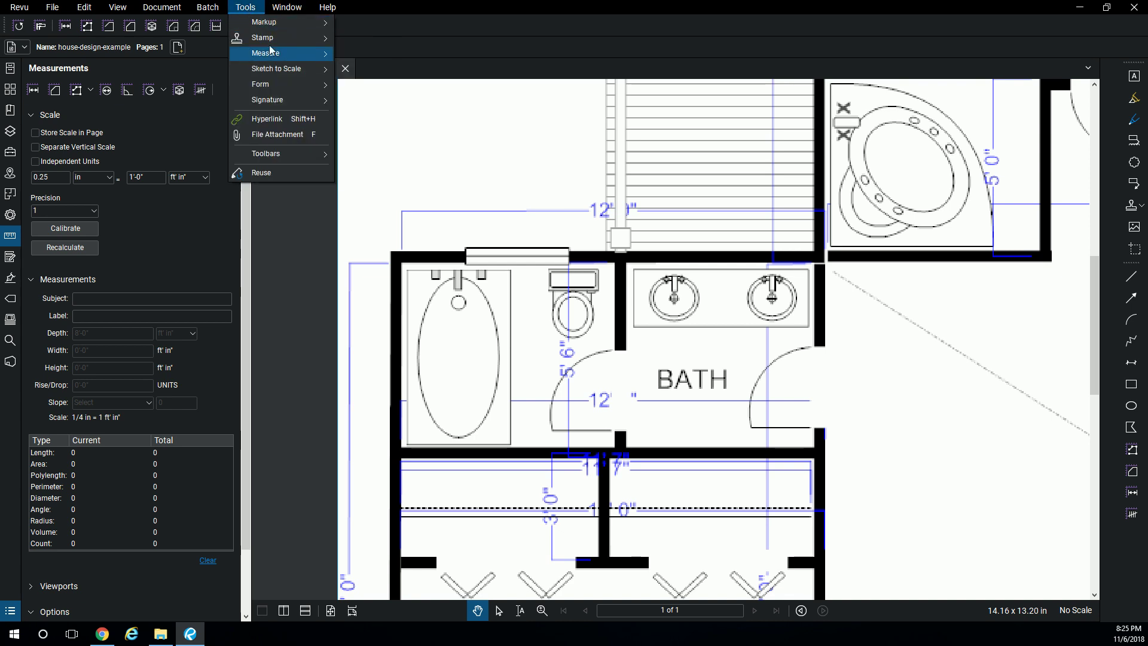
pyautogui.moveTo(276, 60)
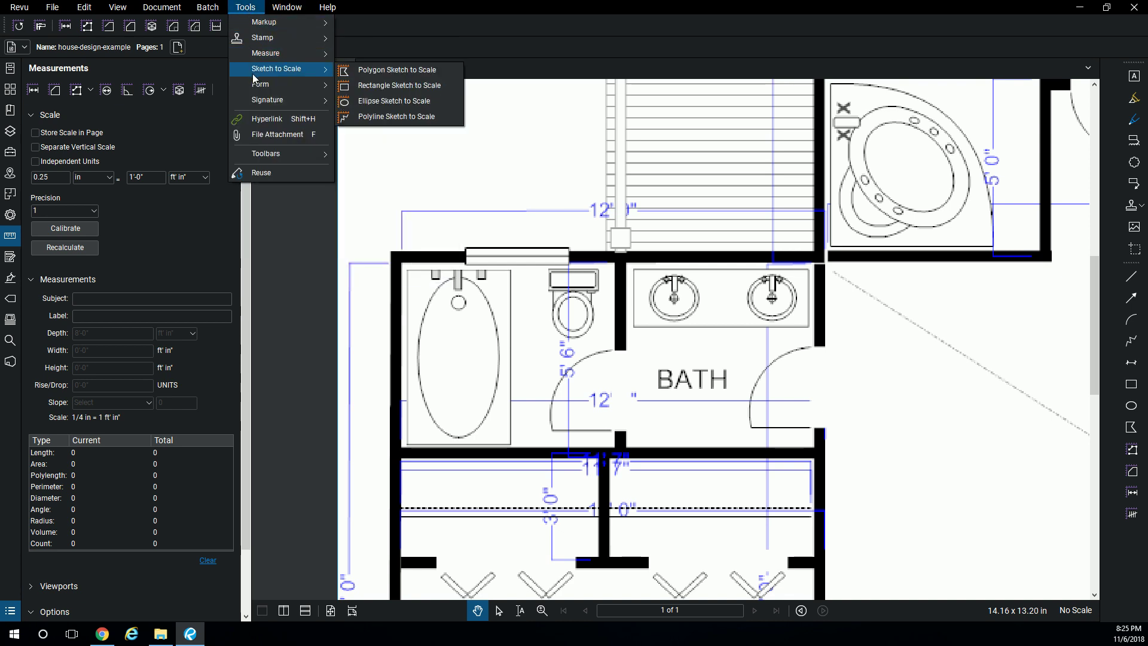
pyautogui.moveTo(403, 5); pyautogui.dragTo(919, 10)
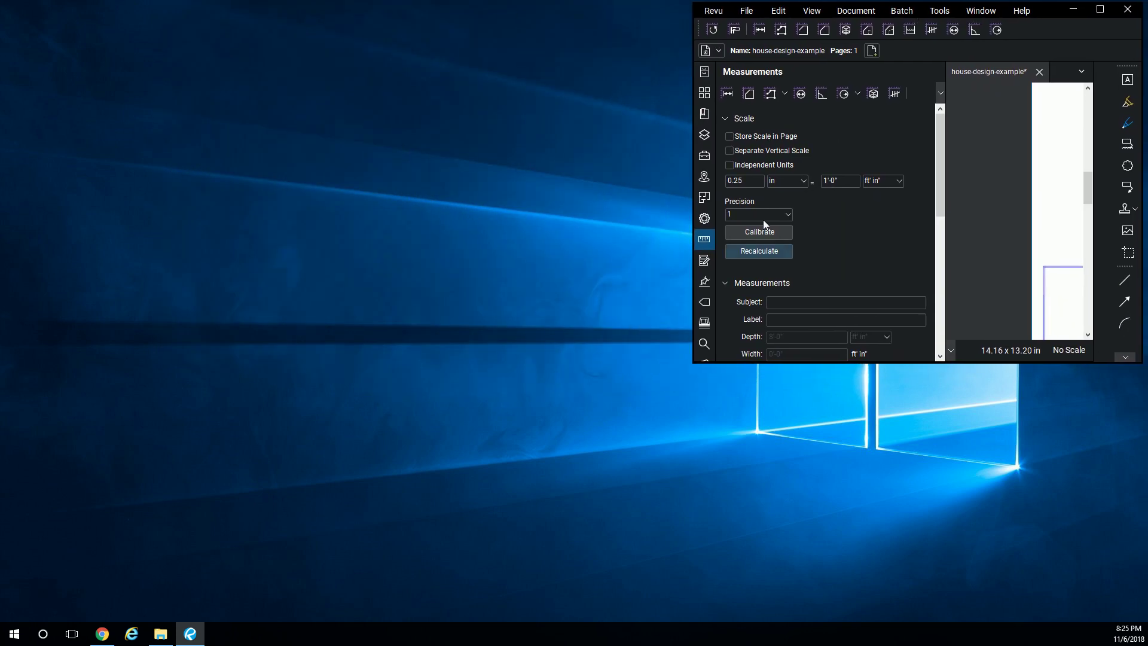
pyautogui.moveTo(692, 365); pyautogui.dragTo(30, 616)
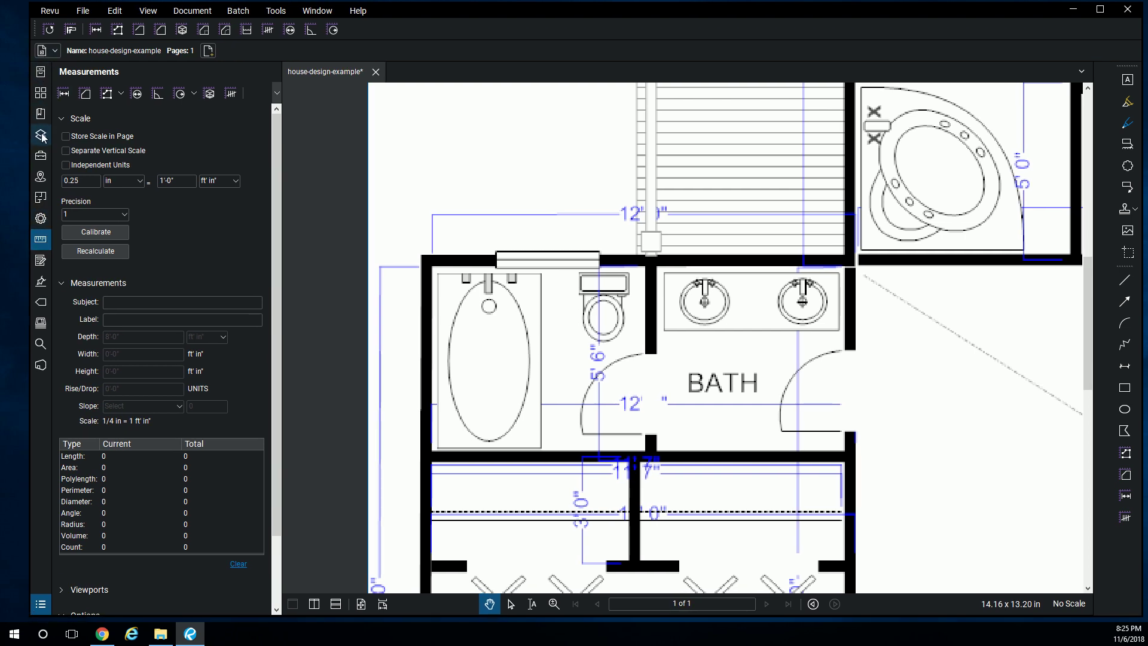
# Step: Hide the Measure toolbar while keeping the Measurements panel open beside the plan
pyautogui.click(40, 240)
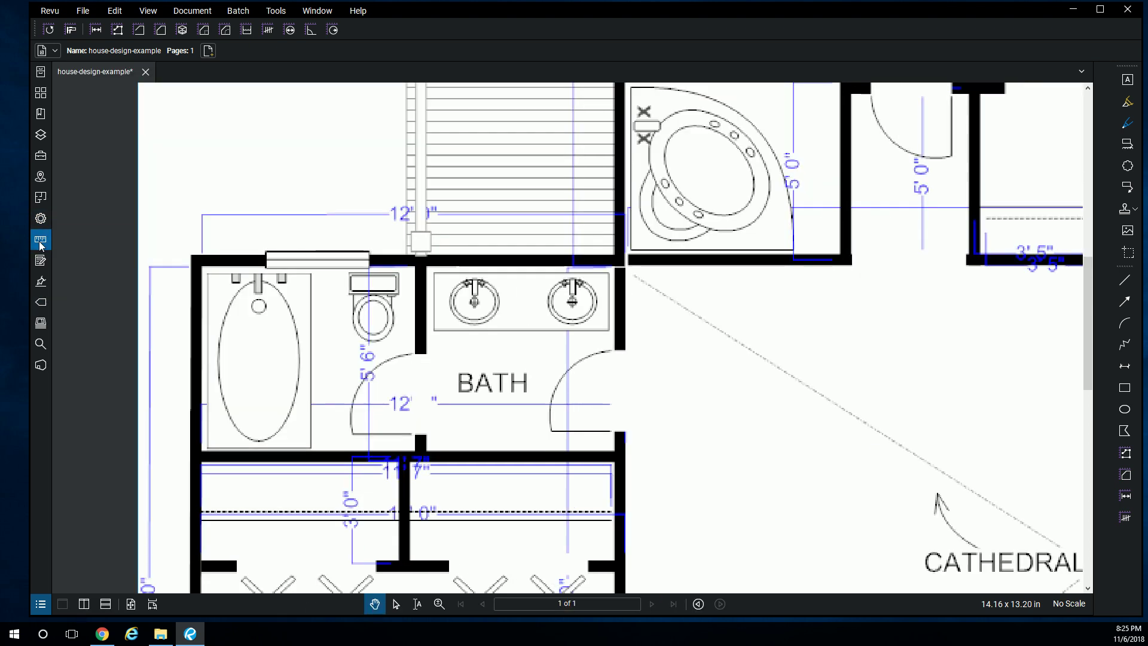
pyautogui.click(40, 240)
pyautogui.rightClick(376, 37)
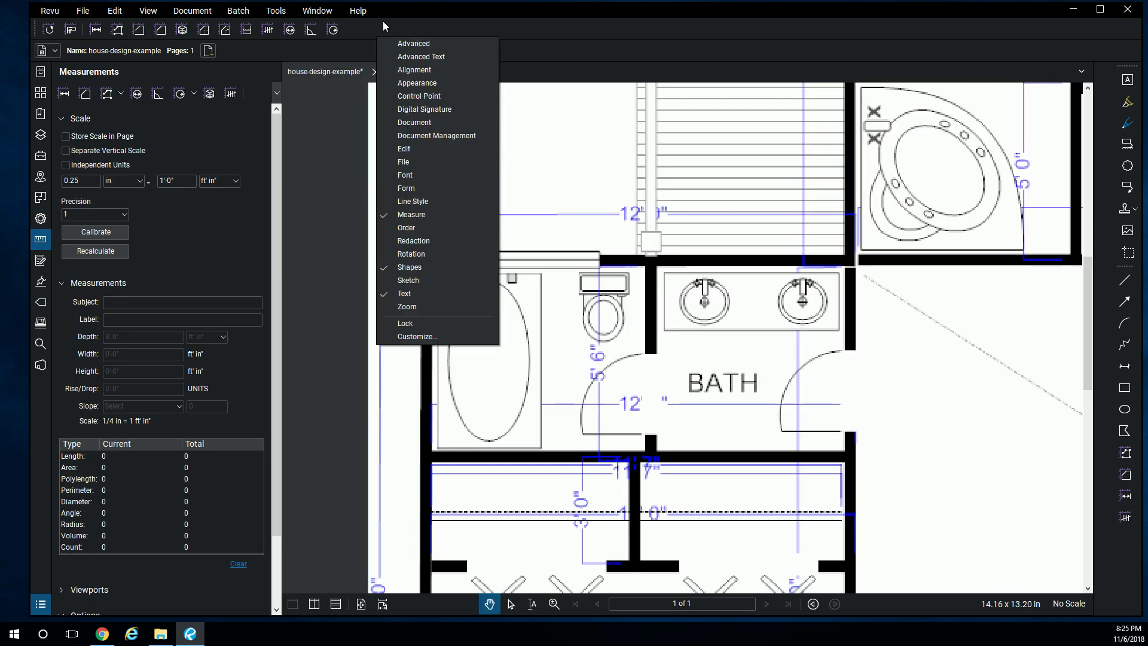
pyautogui.click(412, 214)
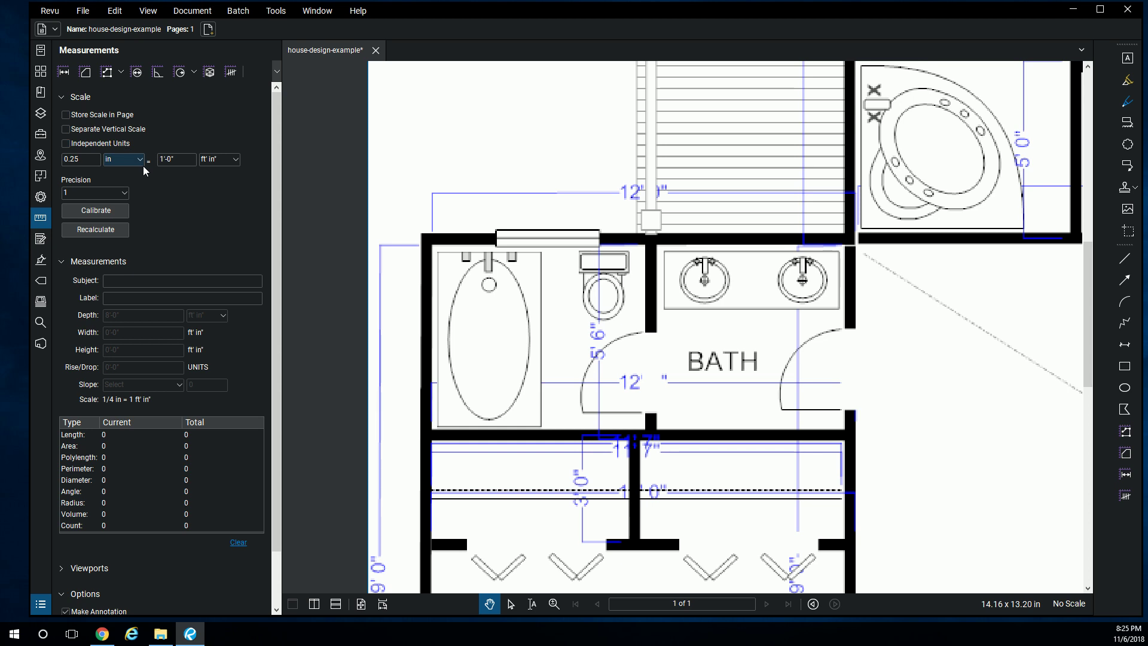
# Step: Start calibration, then dismiss the calibration instructions and the page options menu
pyautogui.click(119, 210)
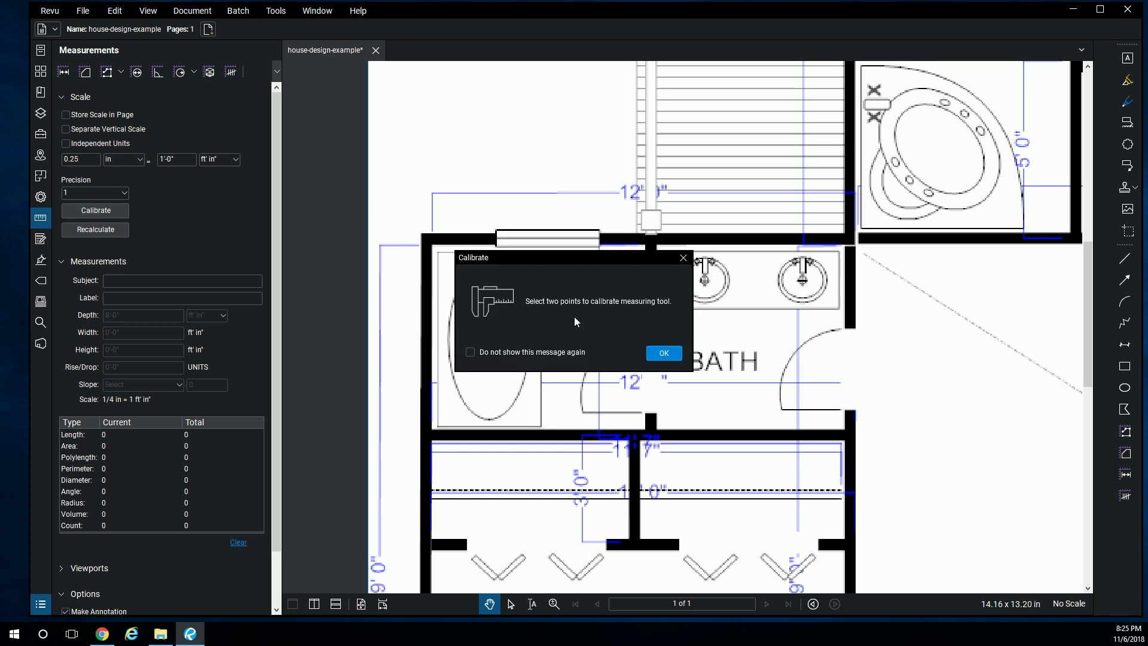
pyautogui.click(664, 353)
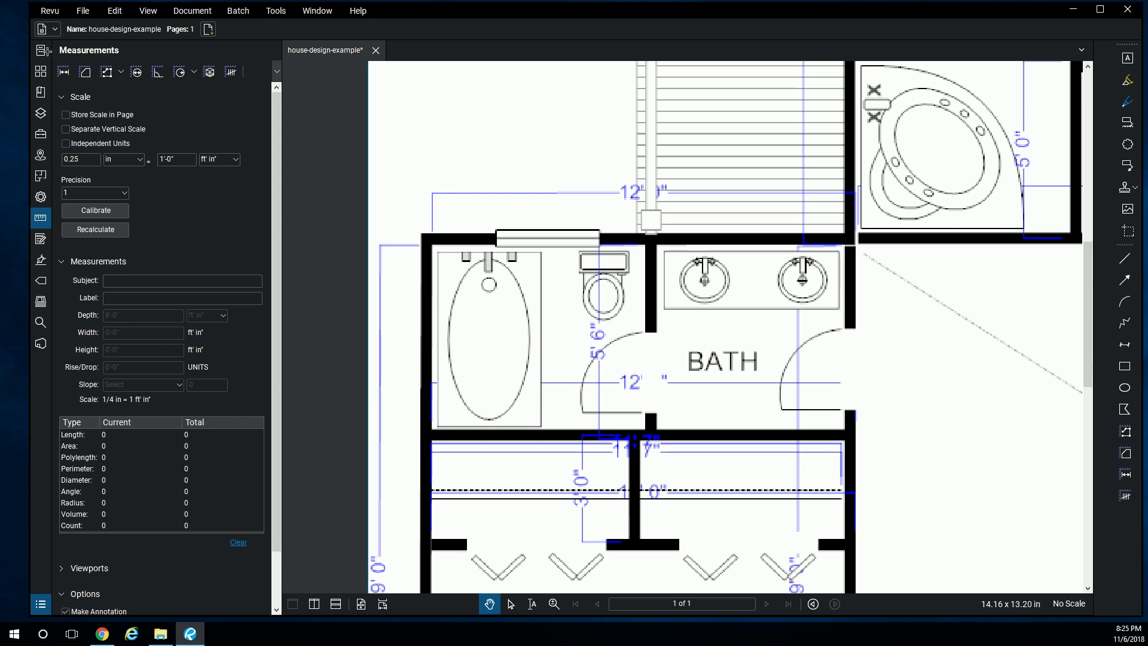
pyautogui.rightClick(374, 74)
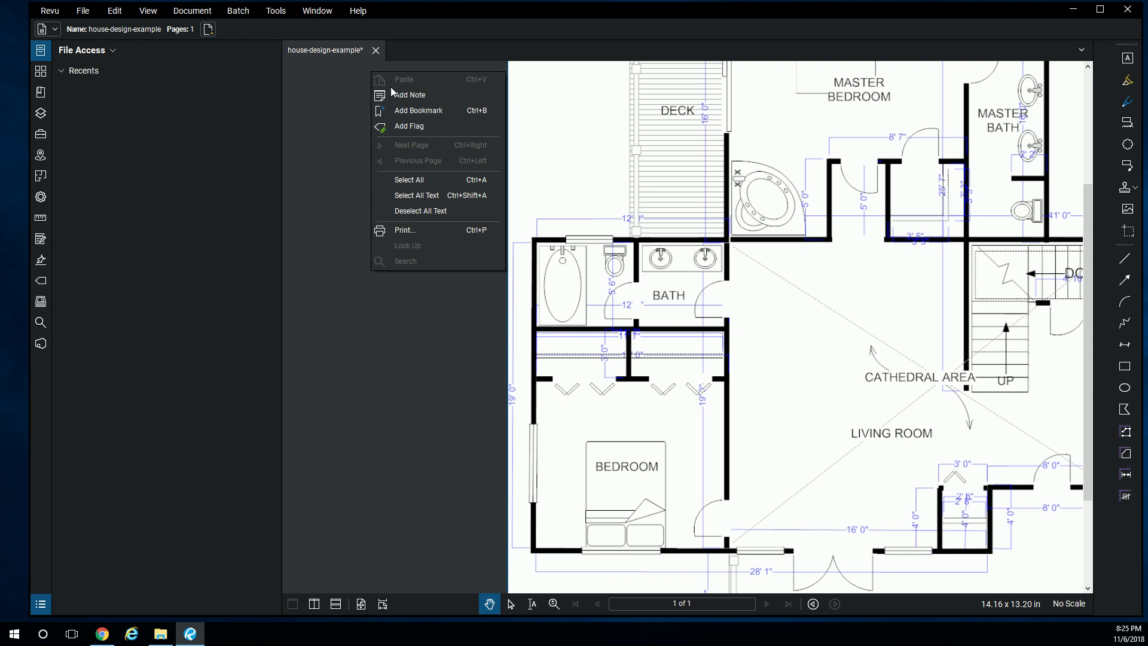
pyautogui.press('Escape')
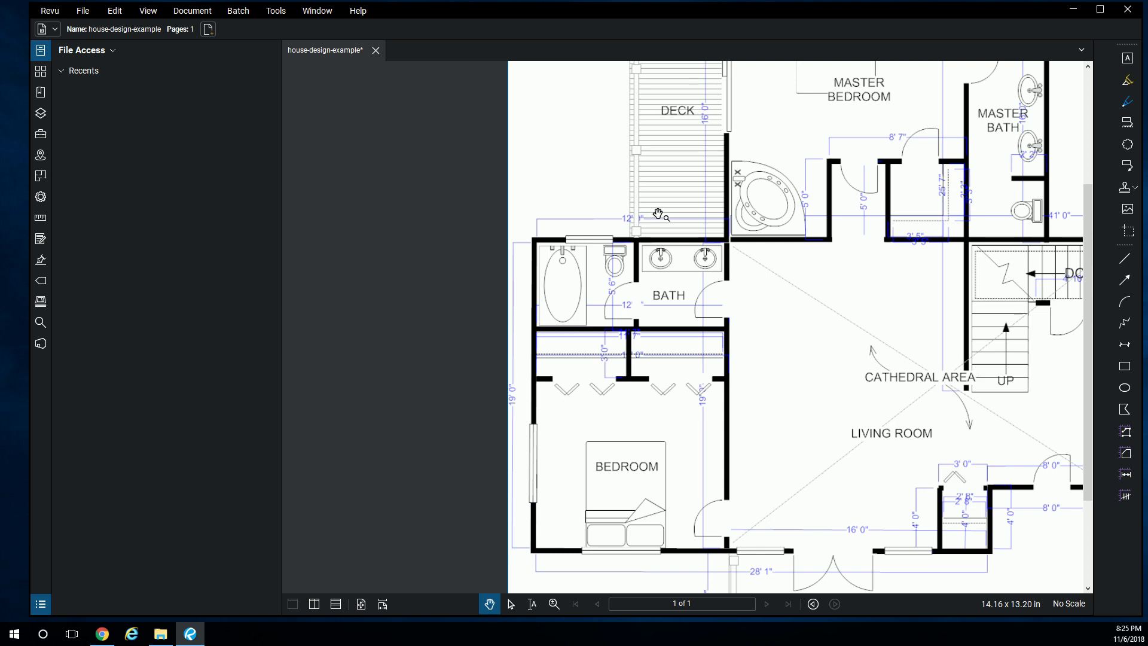
# Step: Zoom and pan the plan to the covered porch and its 24' 1" dimension
pyautogui.scroll(-3, 661, 215)
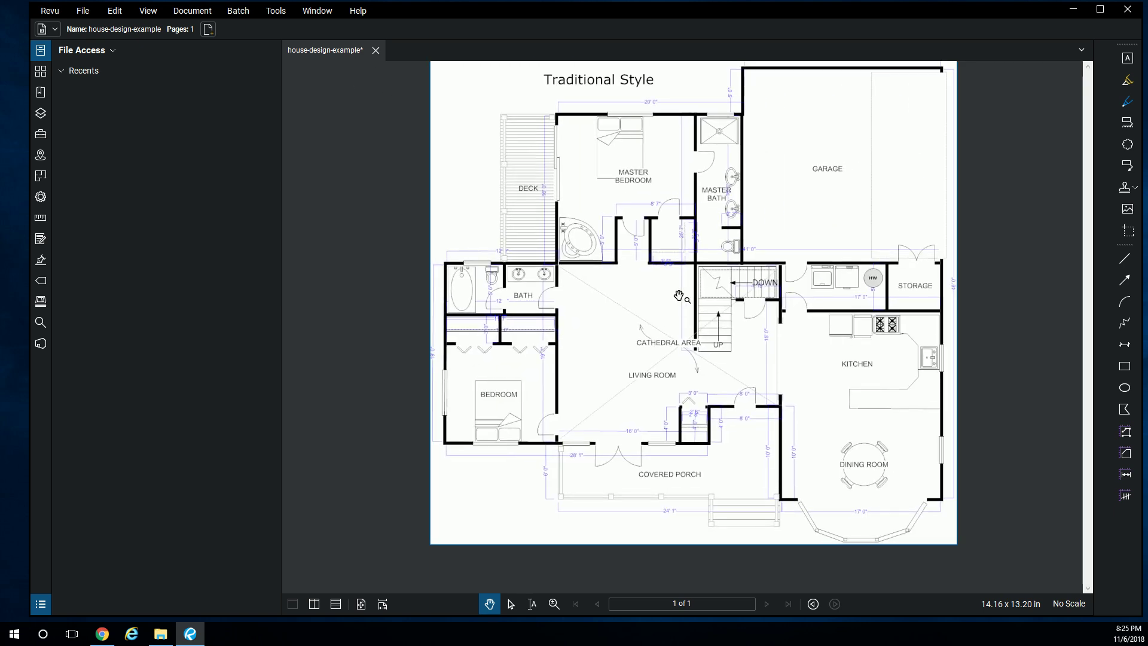
pyautogui.scroll(4, 789, 320)
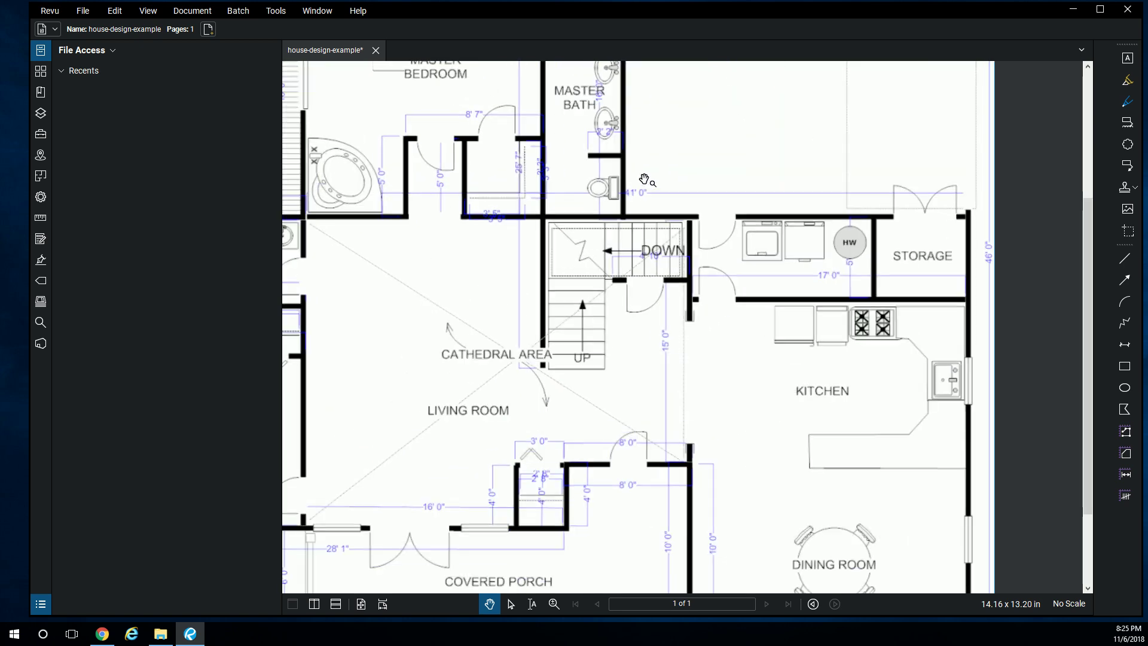
pyautogui.moveTo(645, 179); pyautogui.dragTo(735, 238)
pyautogui.scroll(-1, 761, 244)
pyautogui.scroll(3, 735, 239)
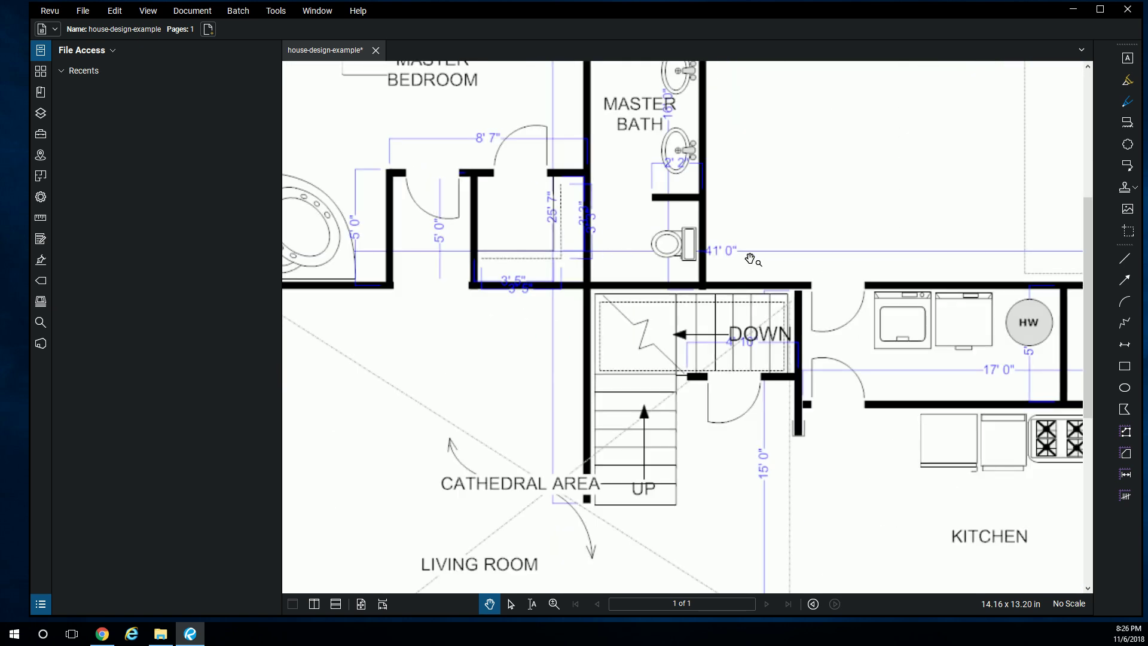
pyautogui.scroll(-3, 751, 259)
pyautogui.scroll(1, 645, 464)
pyautogui.scroll(2, 556, 530)
pyautogui.scroll(-1, 782, 479)
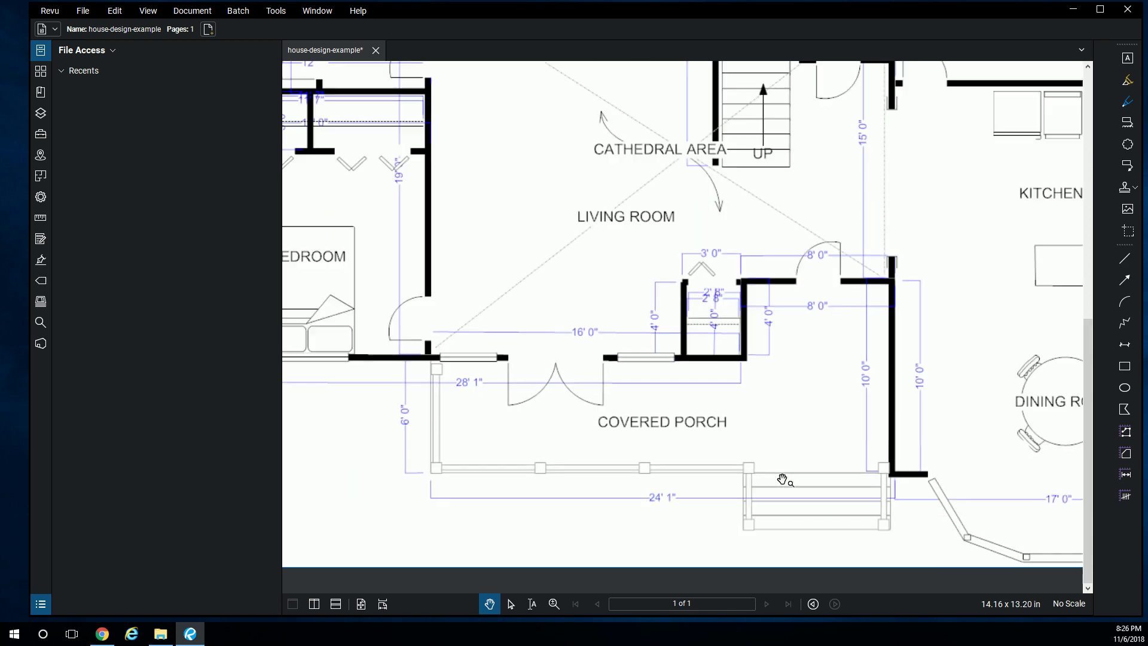
pyautogui.moveTo(782, 479); pyautogui.dragTo(726, 477)
pyautogui.scroll(-1, 718, 469)
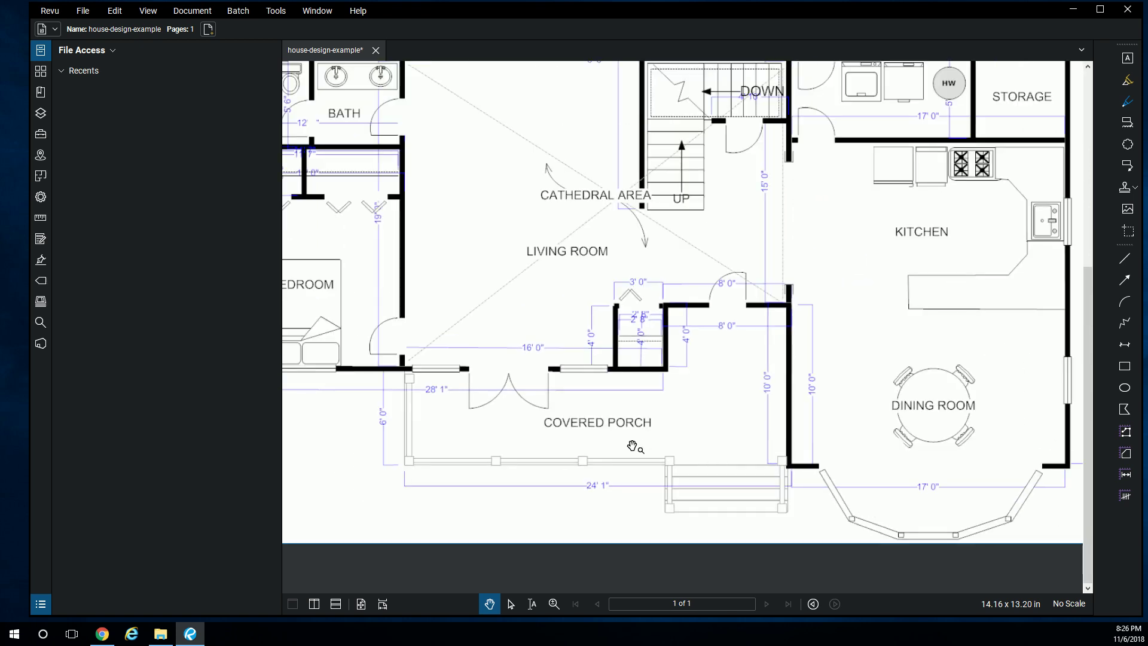
pyautogui.scroll(2, 574, 484)
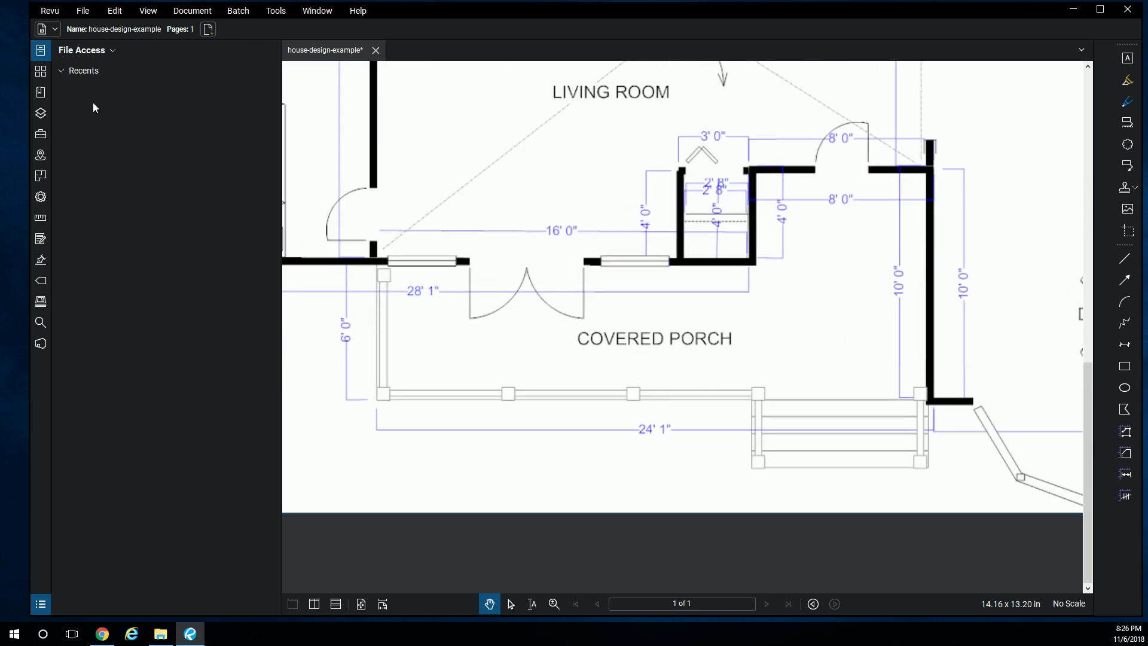
# Step: Calibrate the scale from both ends of the porch dimension, entering 24'1"
pyautogui.click(40, 217)
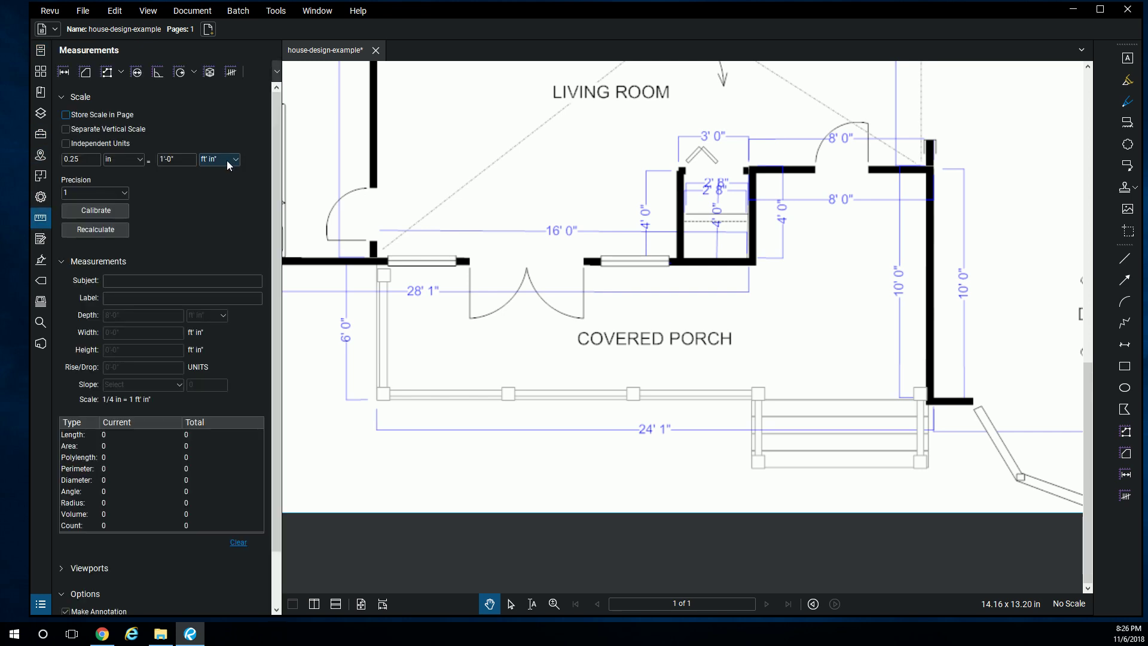
pyautogui.click(113, 210)
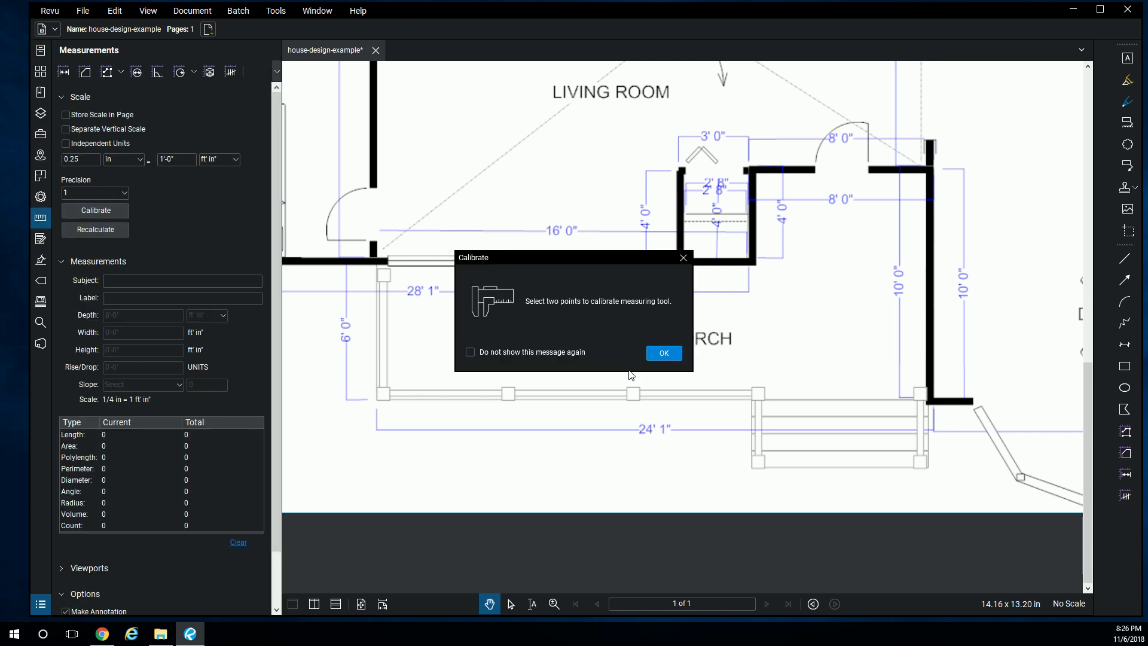
pyautogui.click(669, 355)
pyautogui.click(377, 429)
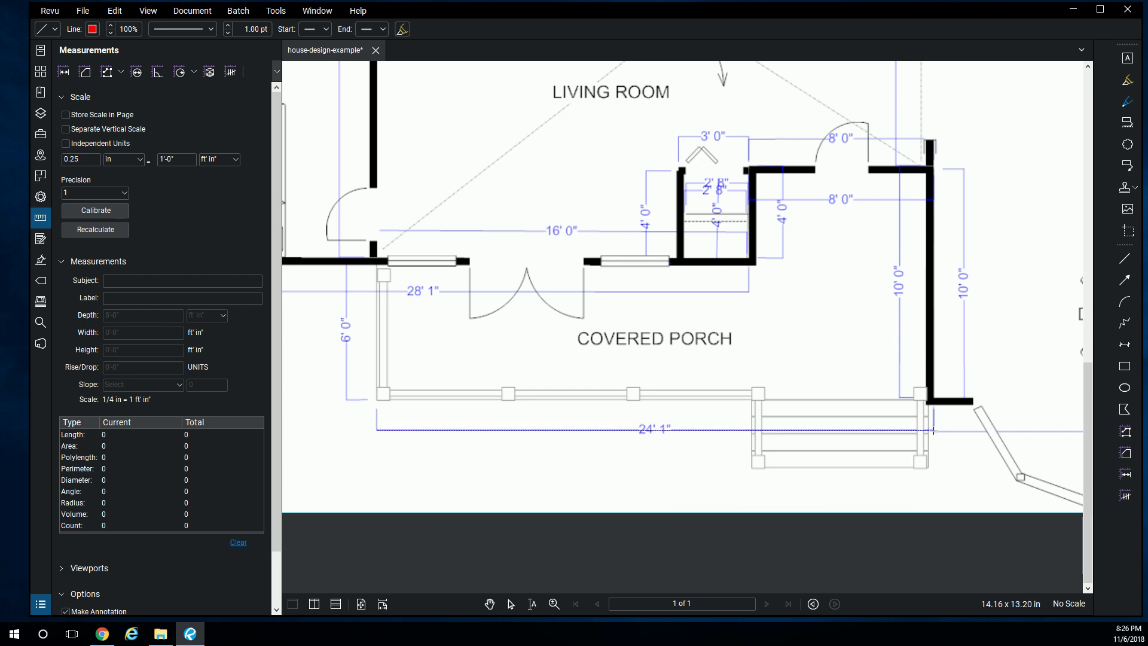
pyautogui.click(934, 430)
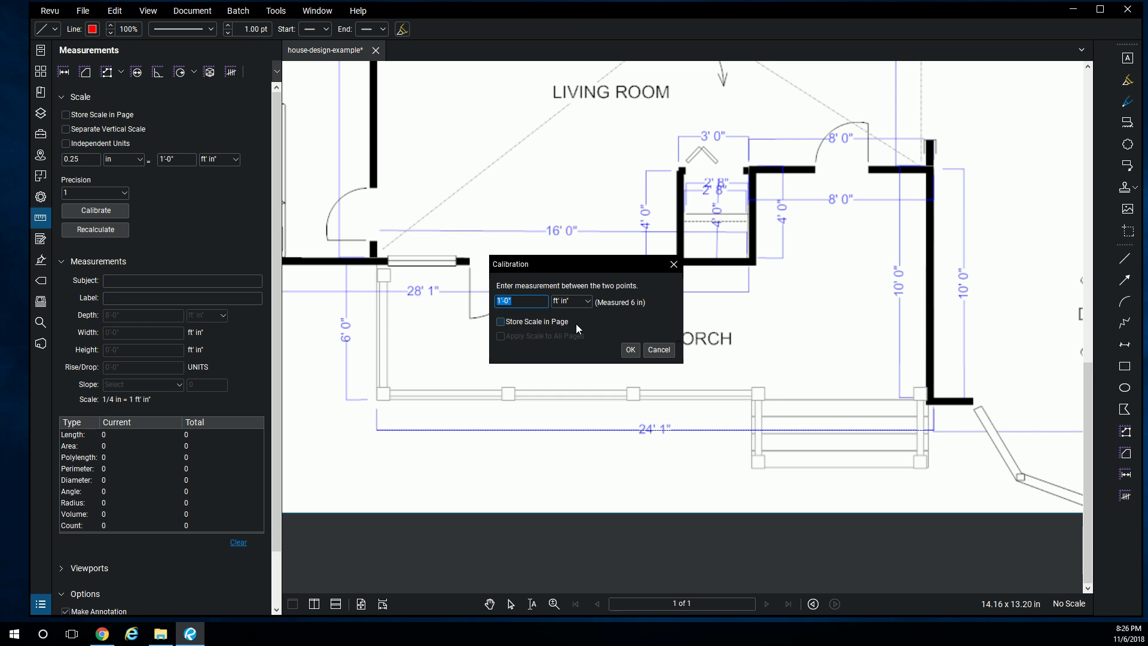
pyautogui.write('24\'1"')
pyautogui.click(629, 349)
# Step: Measure the bath wall to wall with the Length tool, giving 6'-0"
pyautogui.hotkey('shift', 'alt', 'l')
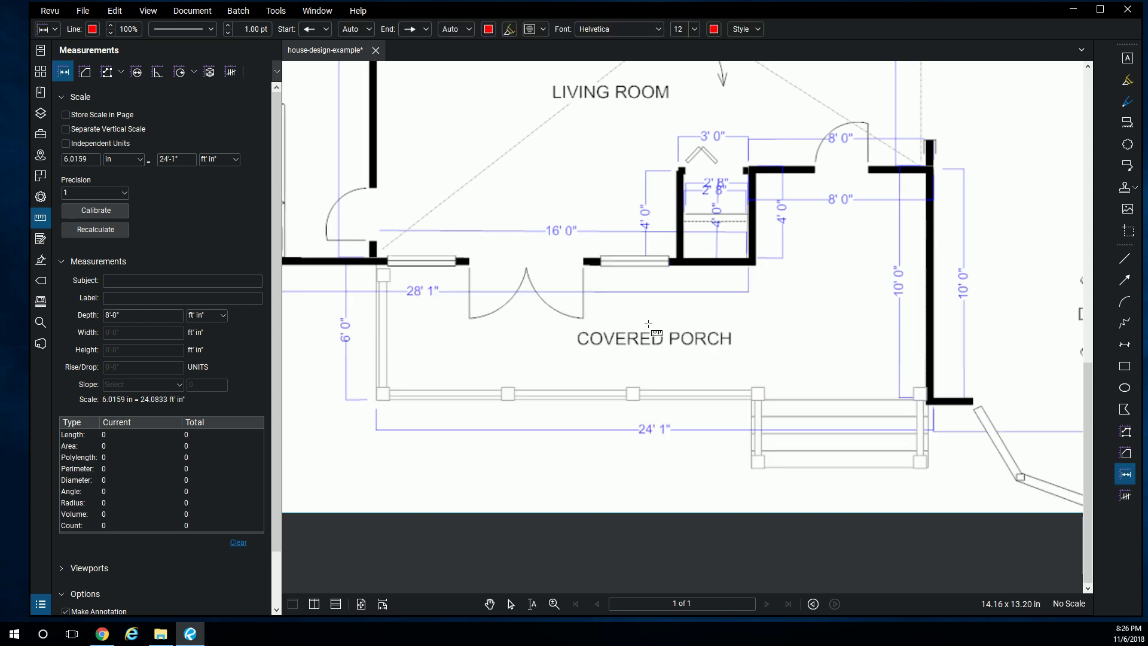
pyautogui.scroll(-3, 645, 312)
pyautogui.scroll(5, 573, 302)
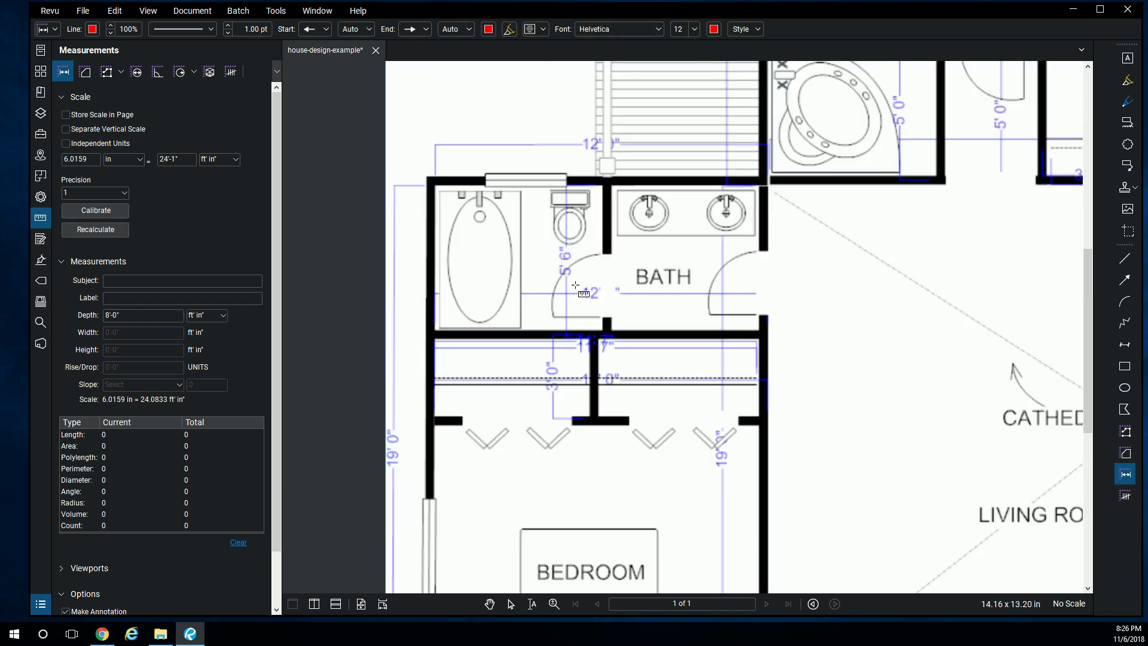
pyautogui.click(435, 232)
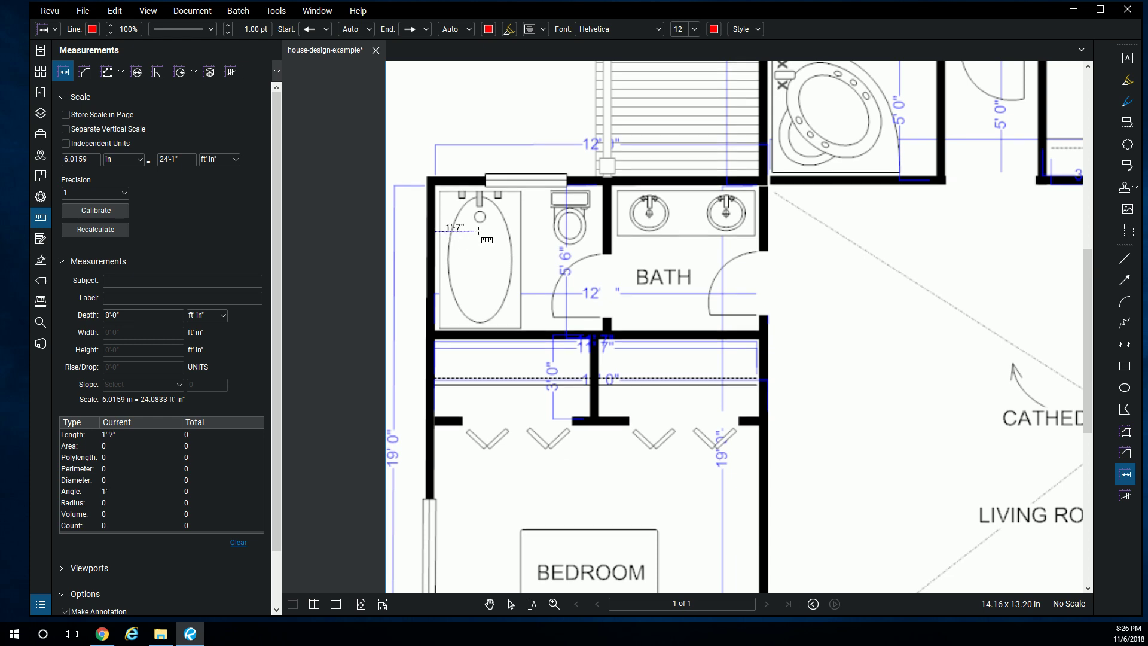
pyautogui.click(603, 231)
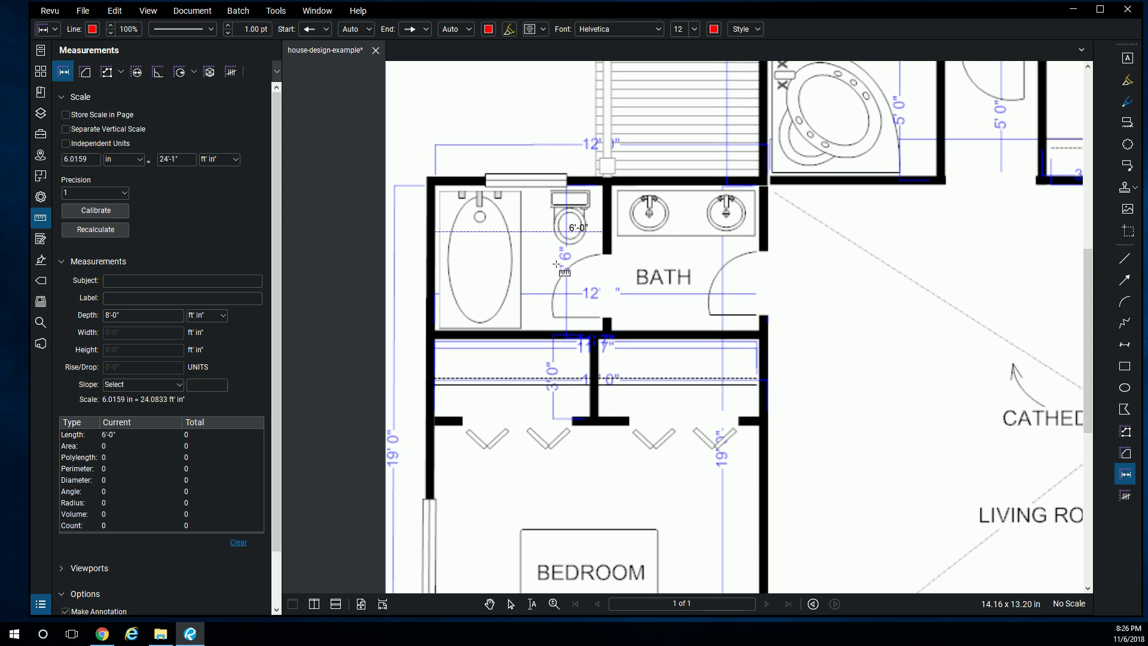
# Step: Measure the storage room at 5'-7" and stop measuring
pyautogui.scroll(-5, 675, 265)
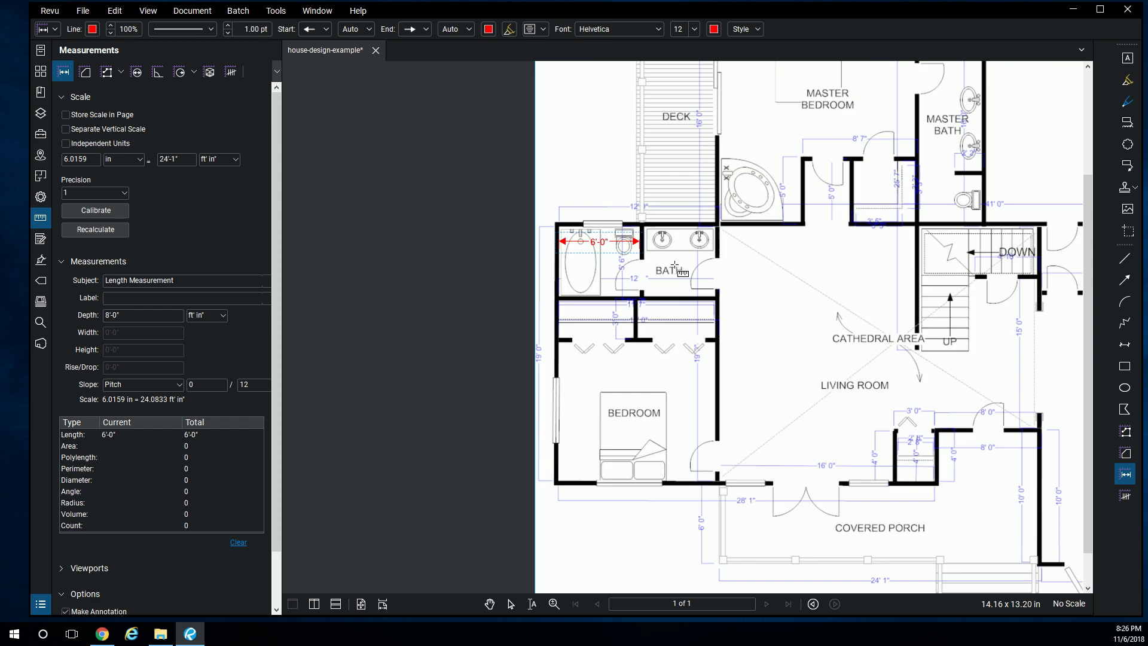
pyautogui.scroll(5, 935, 253)
pyautogui.scroll(1, 935, 253)
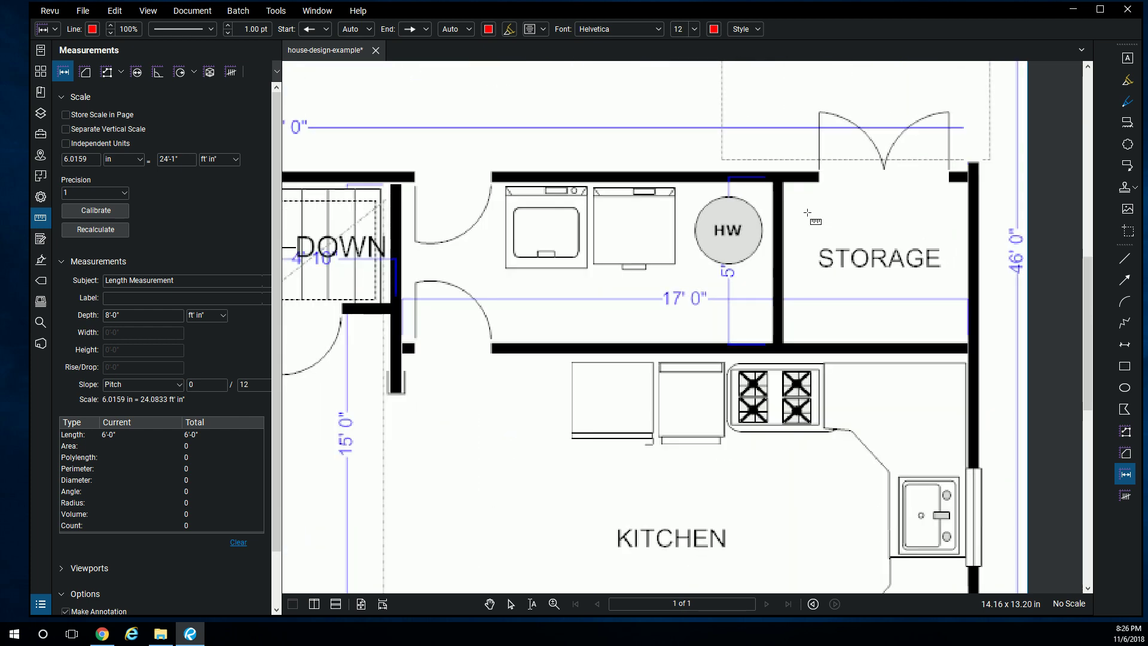
pyautogui.click(784, 220)
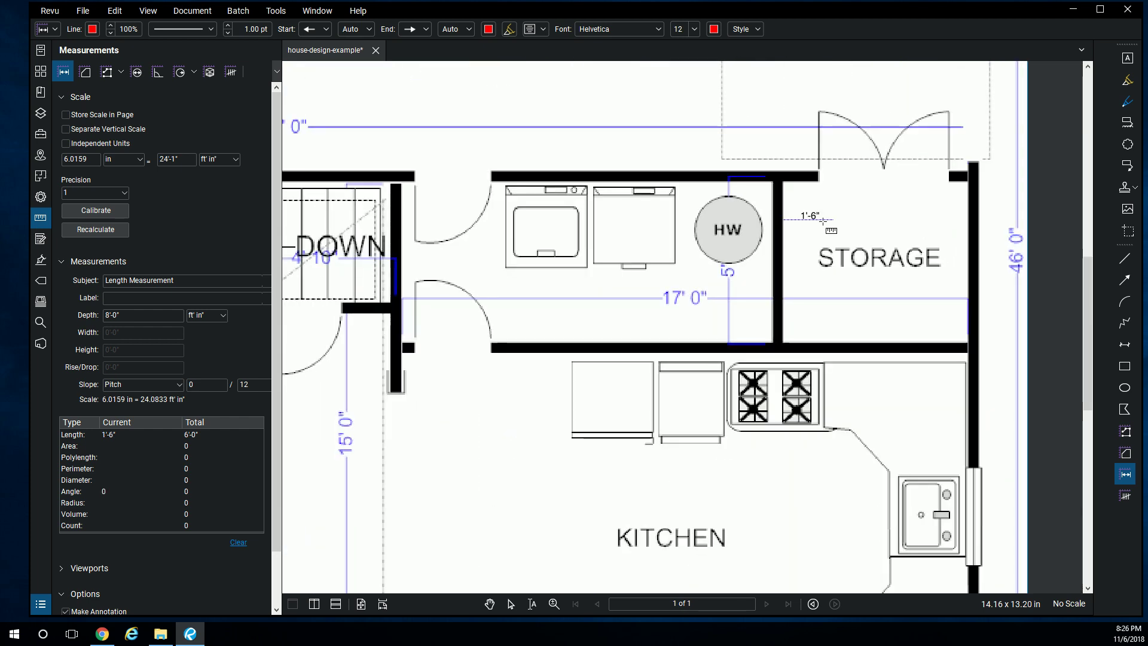
pyautogui.click(969, 220)
pyautogui.scroll(-3, 843, 276)
pyautogui.moveTo(652, 224); pyautogui.dragTo(820, 237, button='middle')
pyautogui.press('Escape')
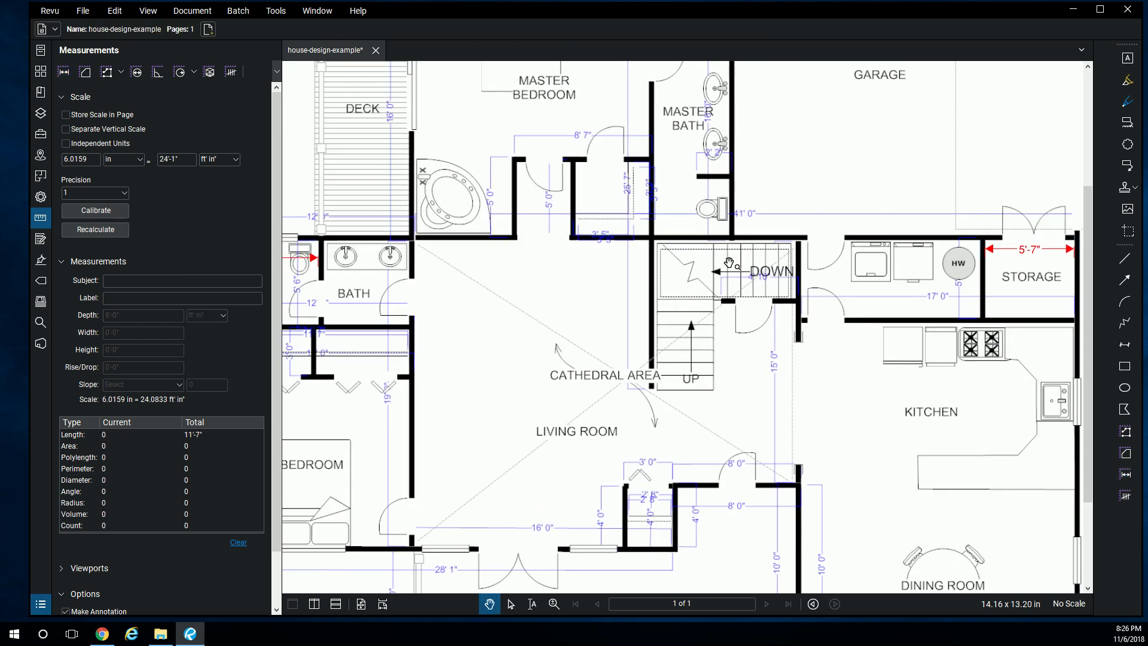
pyautogui.scroll(4, 736, 275)
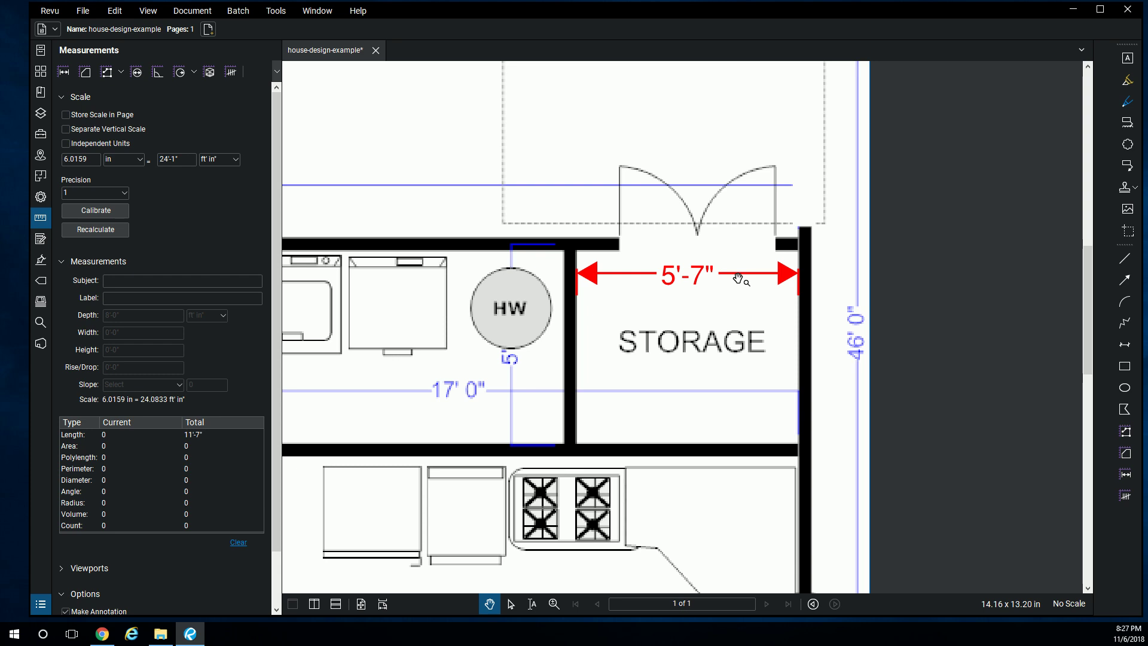
# Step: Place Tool Chest numbered circles: 1 left of the HW heater, 2 beside the stairs
pyautogui.click(41, 135)
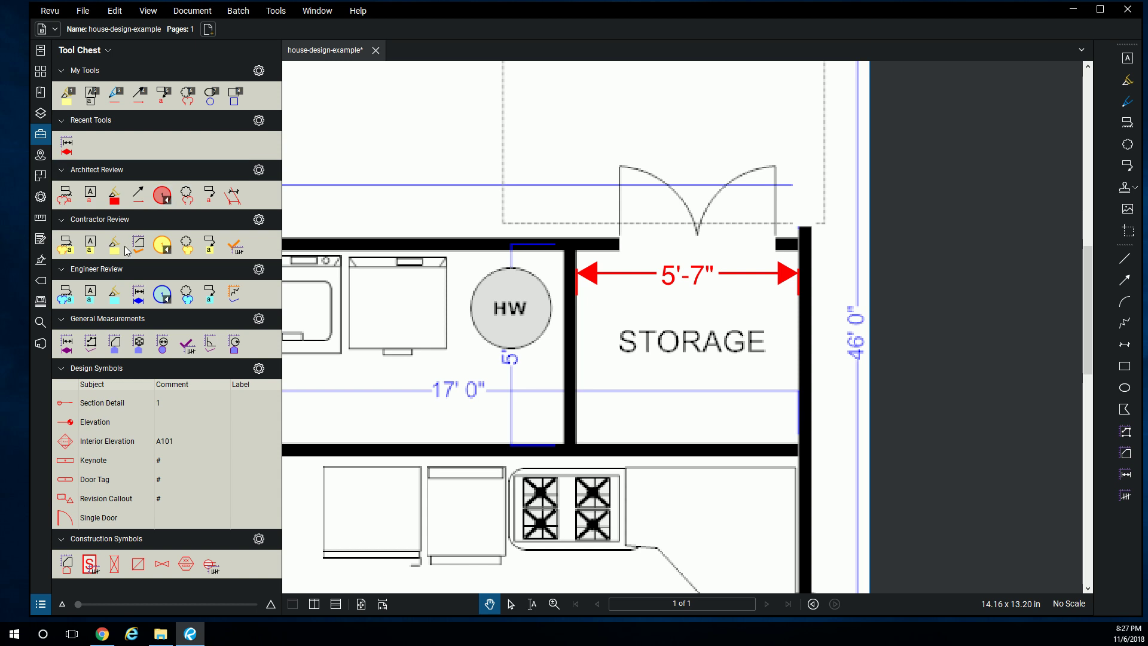
pyautogui.click(162, 194)
pyautogui.click(436, 300)
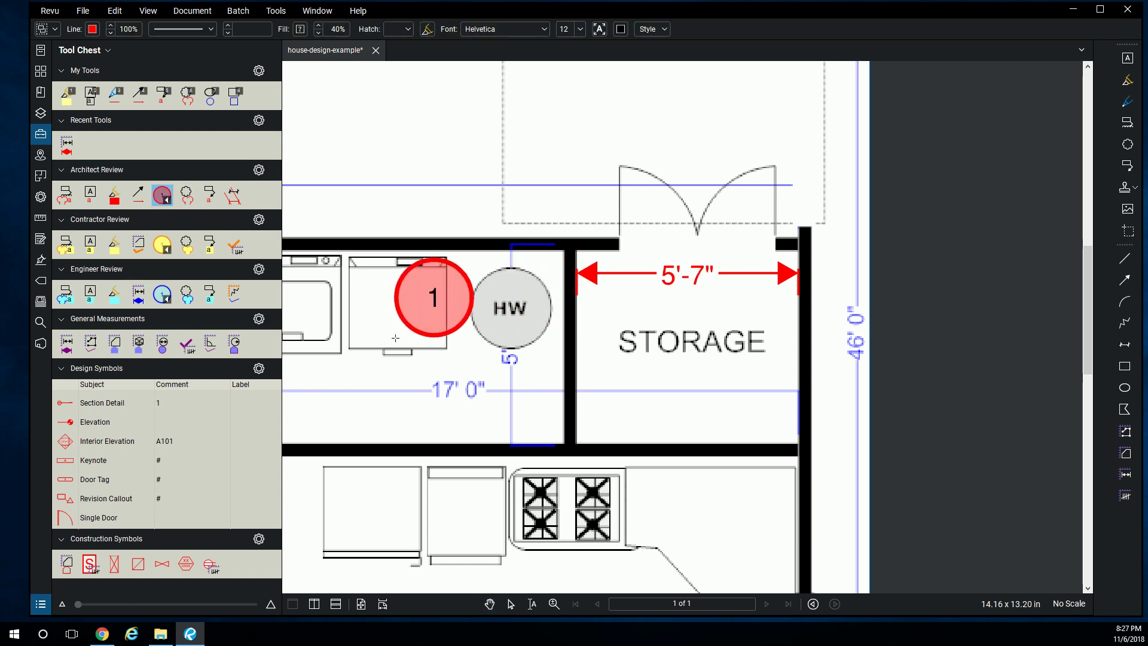
pyautogui.moveTo(431, 344); pyautogui.dragTo(763, 377, button='middle')
pyautogui.scroll(-1, 763, 376)
pyautogui.scroll(-1, 688, 349)
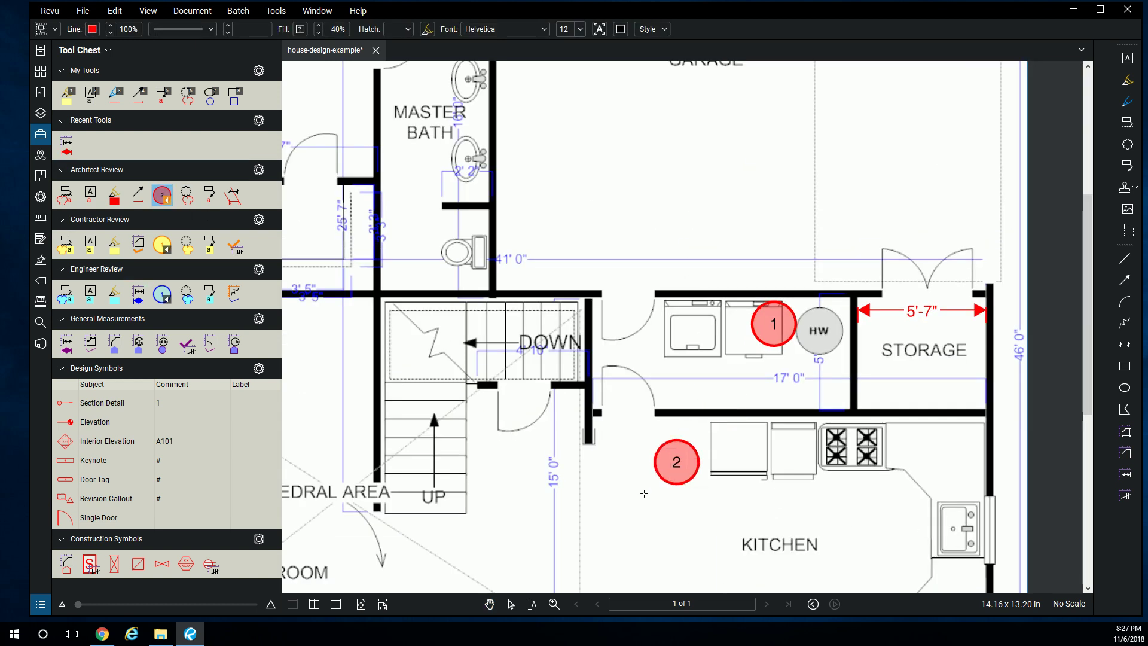
pyautogui.click(492, 445)
pyautogui.press('Escape')
# Step: Clear marker 1's number in its text editor, then undo to restore 1
pyautogui.doubleClick(778, 327)
pyautogui.click(874, 341)
pyautogui.press('BackSpace')
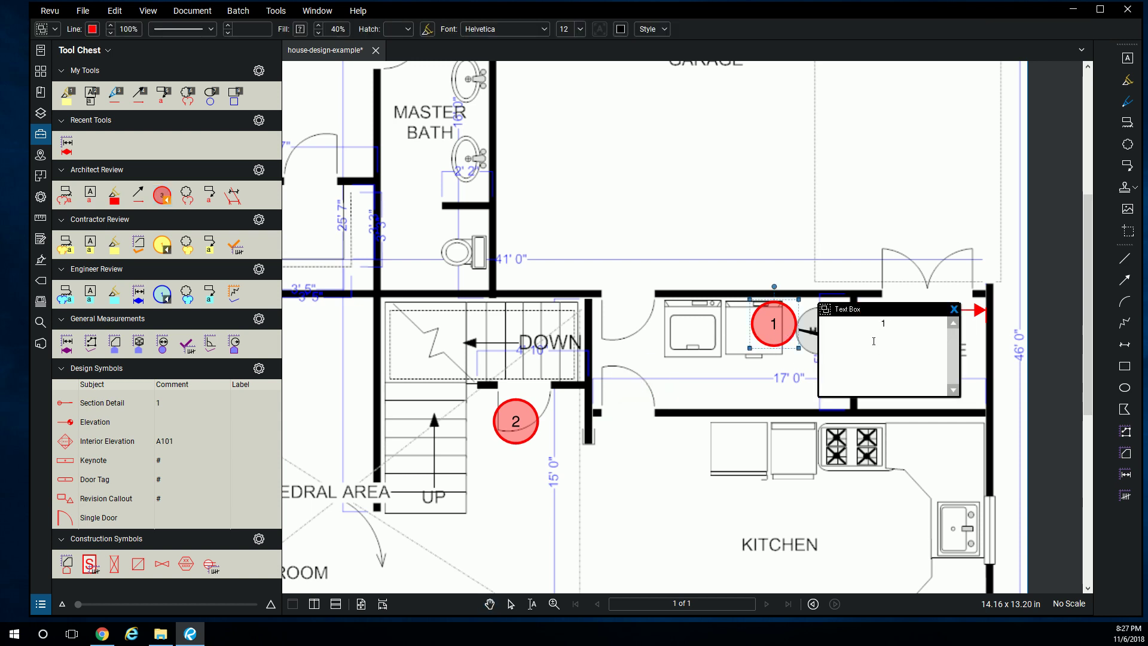
pyautogui.press('Escape')
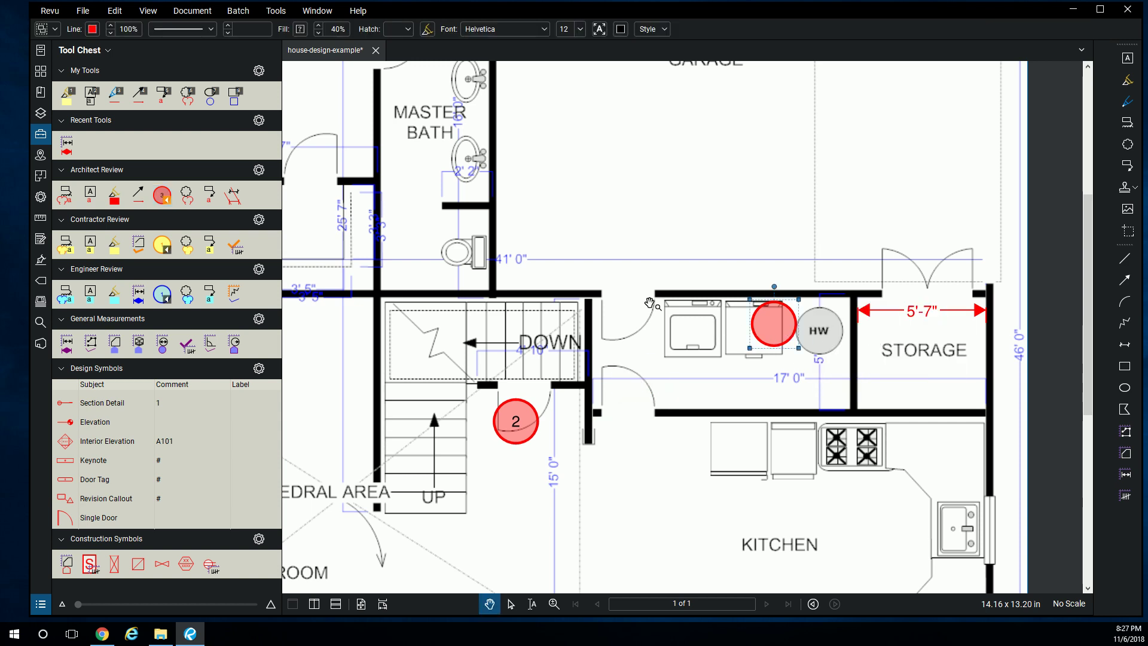
pyautogui.click(775, 330)
pyautogui.hotkey('ctrl', 'z')
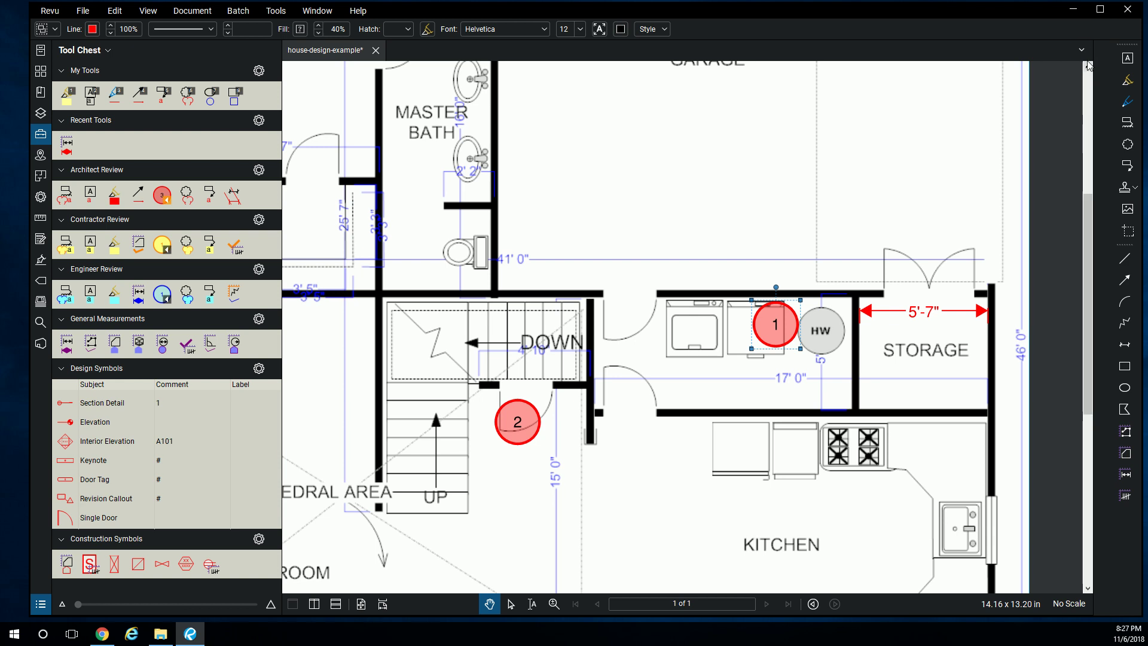
# Step: Review marker 1's properties (red, 40% fill opacity, Helvetica 12), then deselect it
pyautogui.rightClick(783, 330)
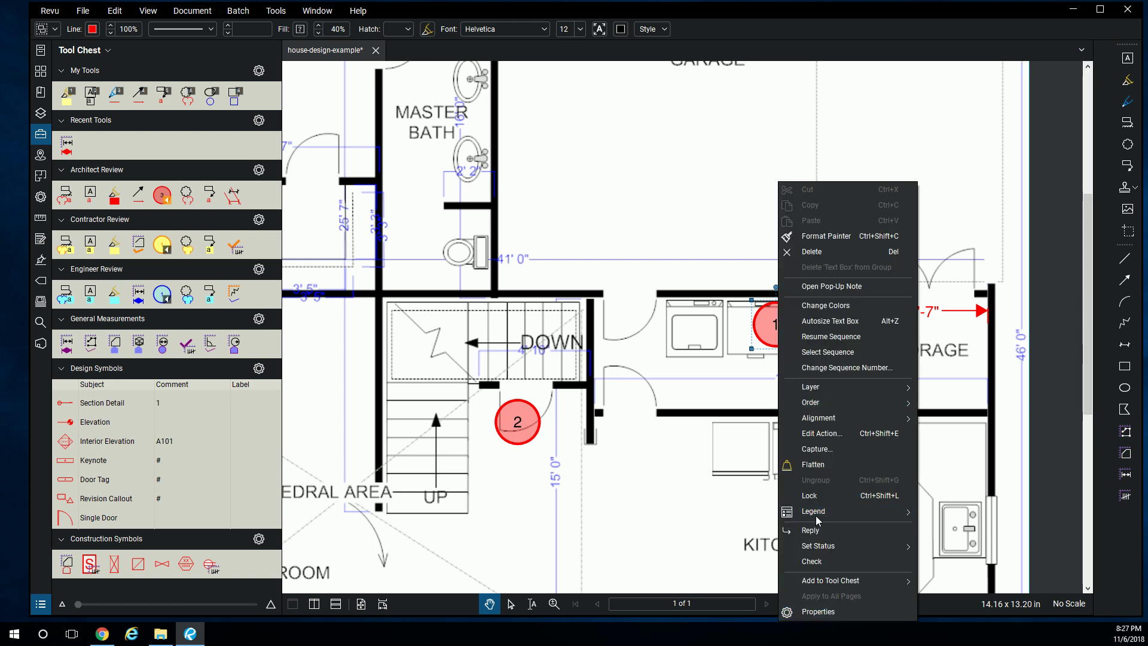
pyautogui.click(815, 612)
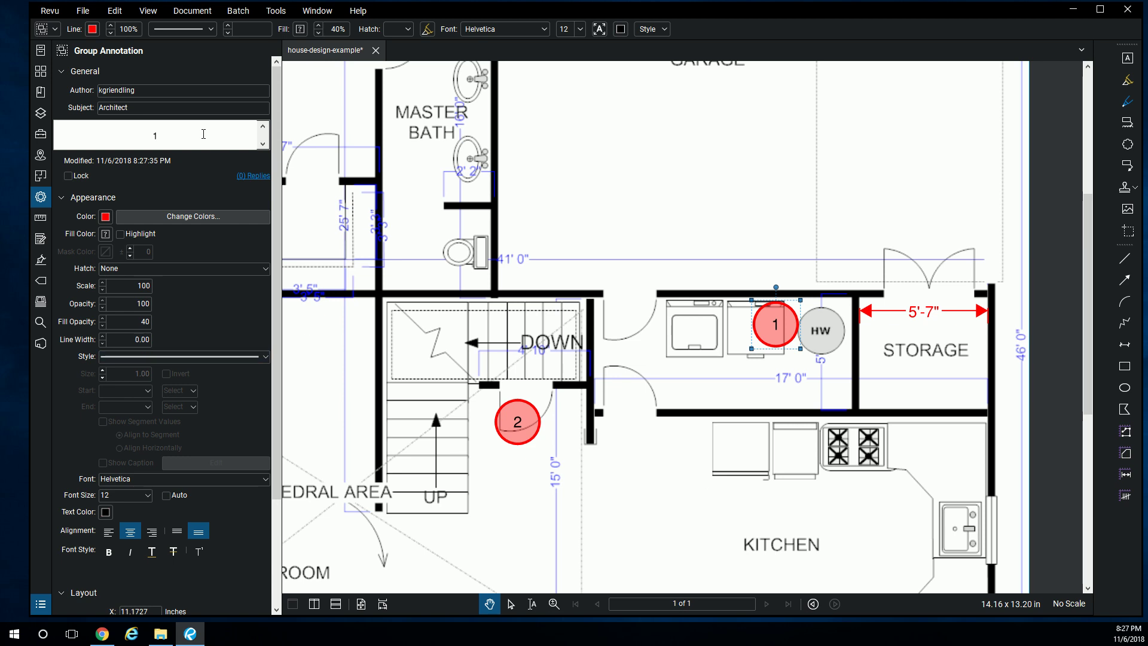
pyautogui.scroll(-2, 176, 240)
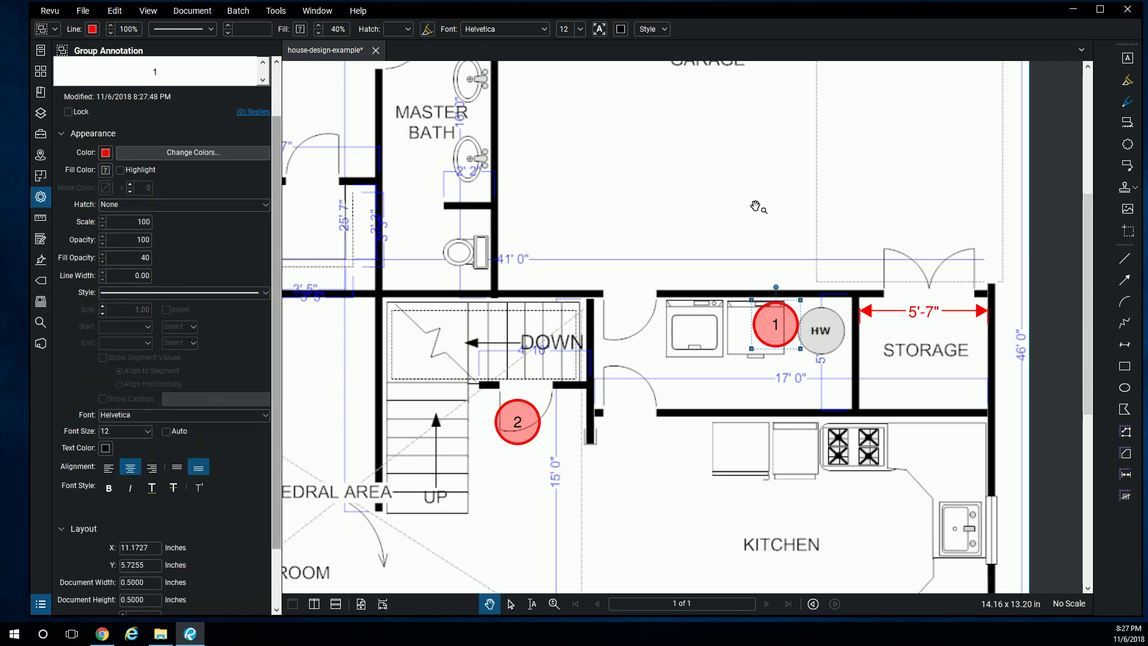
pyautogui.click(691, 205)
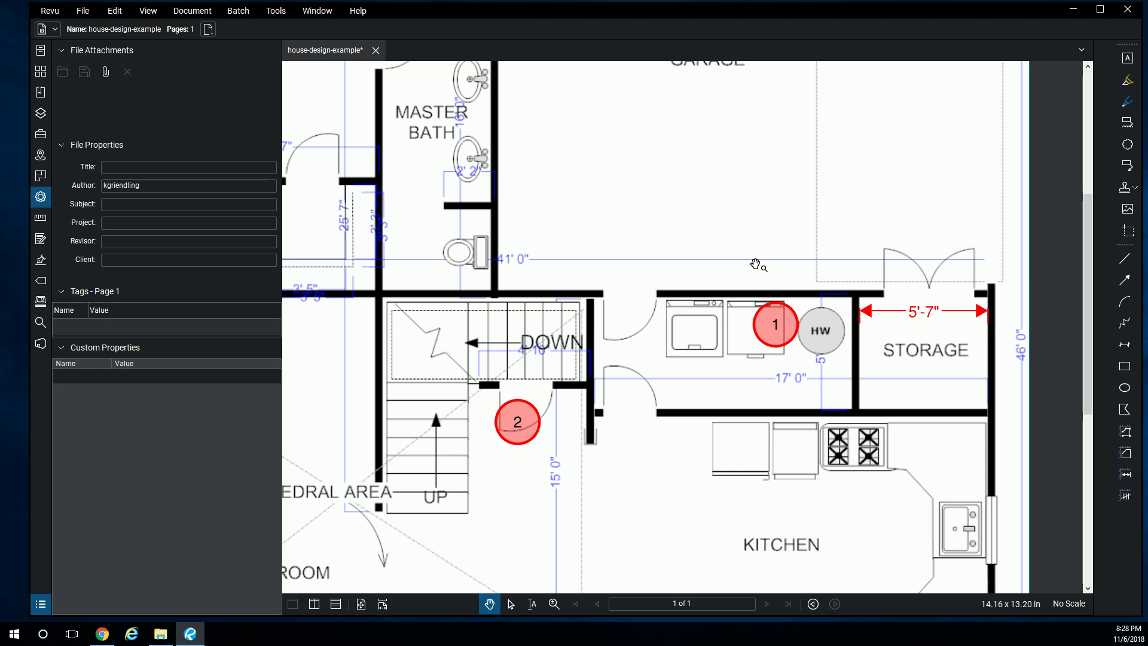
# Step: Draw a red rectangle around the Traditional Style title
pyautogui.scroll(-5, 969, 244)
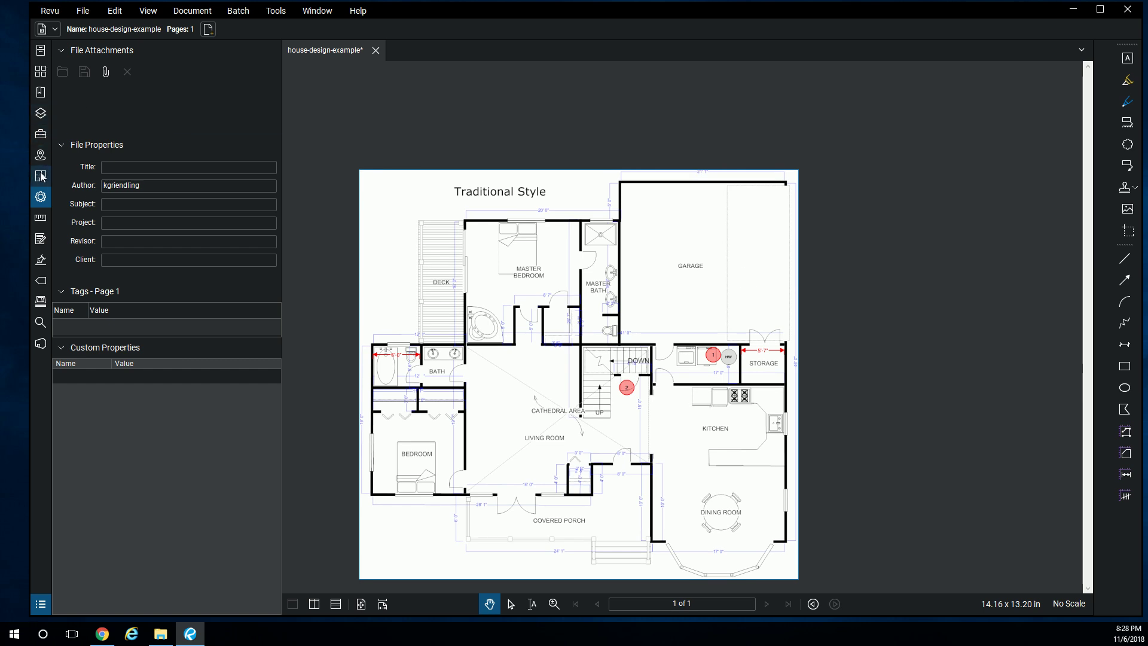
pyautogui.click(41, 137)
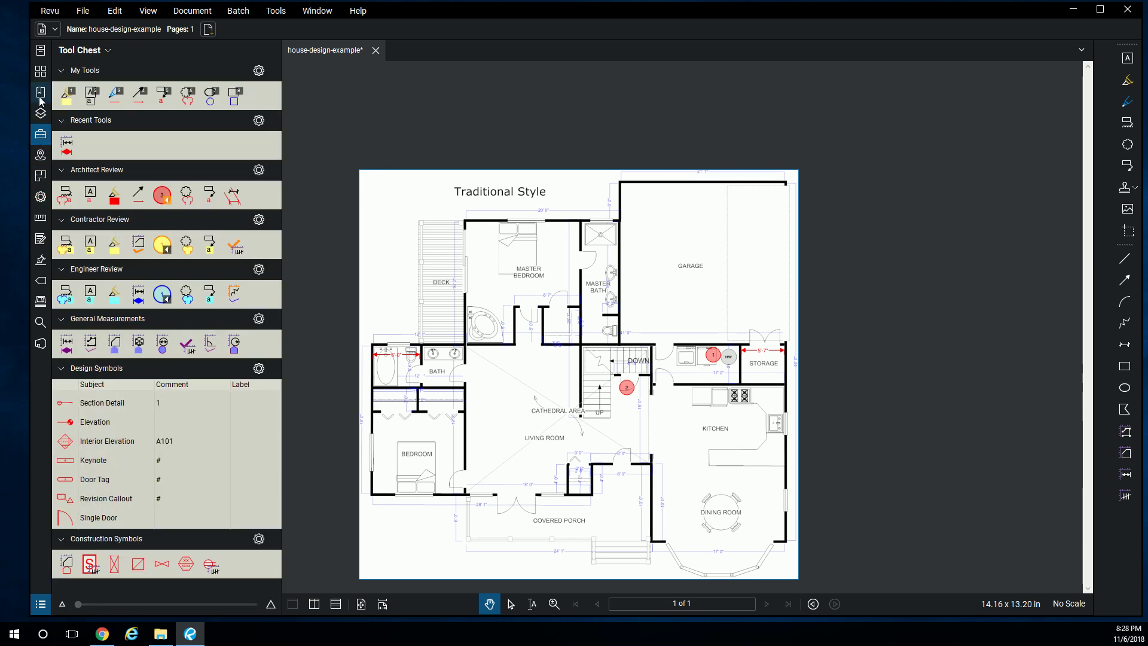
pyautogui.press('r')
pyautogui.moveTo(430, 179); pyautogui.dragTo(579, 205)
# Step: Add the comment 'Review this with something else' to the rectangle
pyautogui.doubleClick(555, 185)
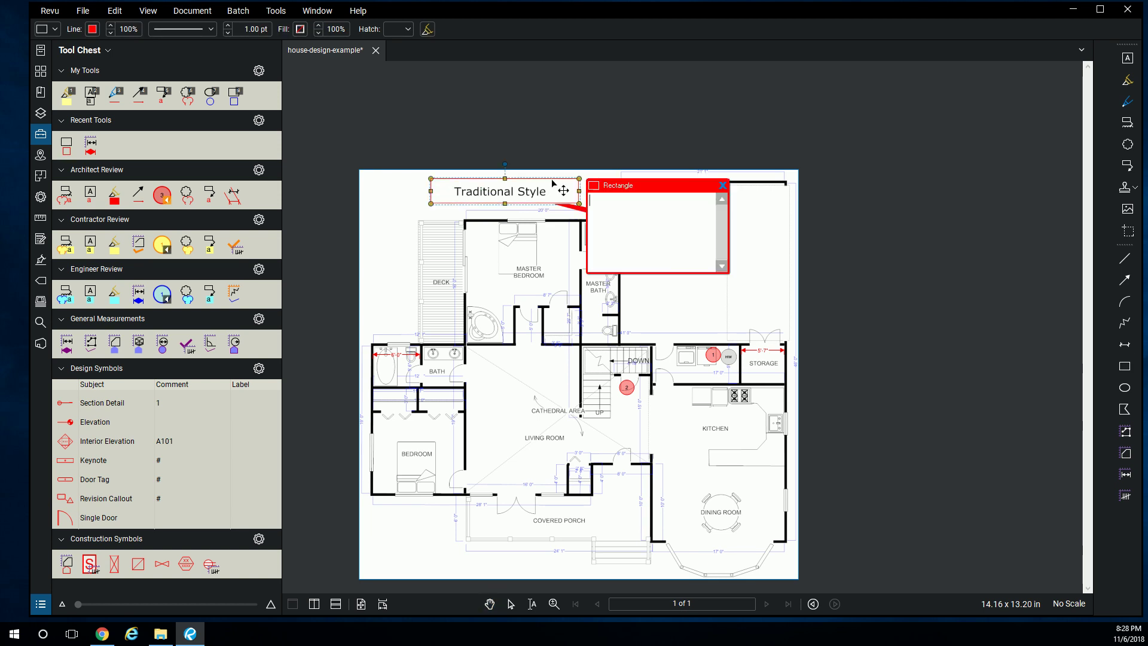
pyautogui.write('Review this with something else')
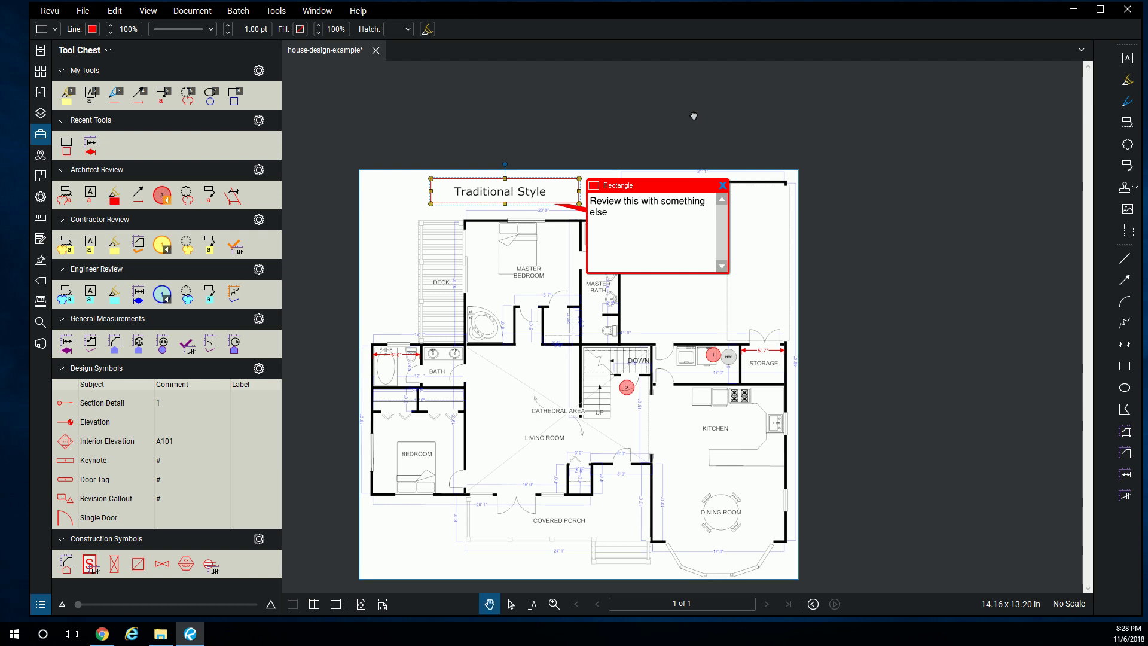
pyautogui.click(694, 116)
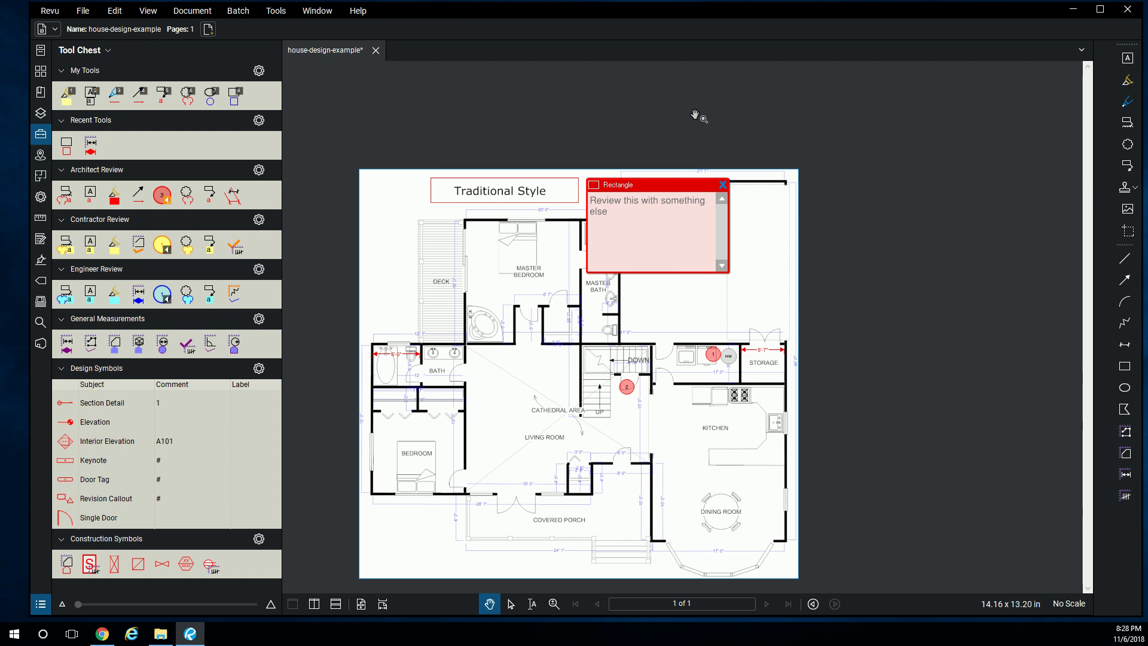
# Step: Close the rectangle's comment note, recenter the plan and select the bath measurement
pyautogui.click(723, 184)
pyautogui.moveTo(631, 216); pyautogui.dragTo(679, 188)
pyautogui.press('Tab')
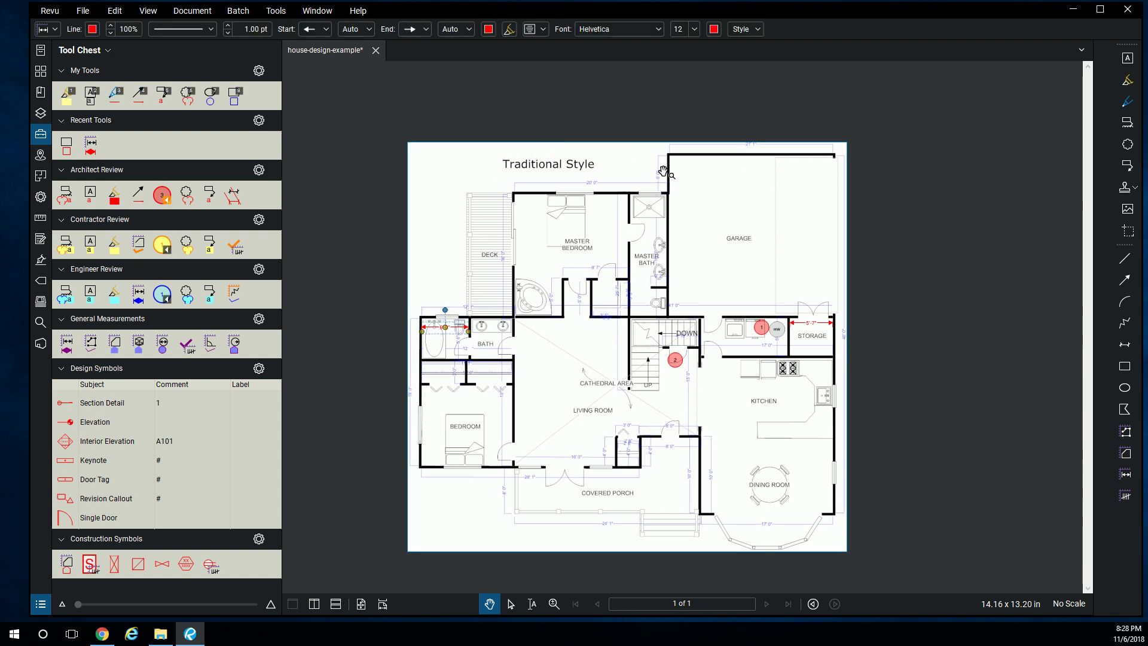